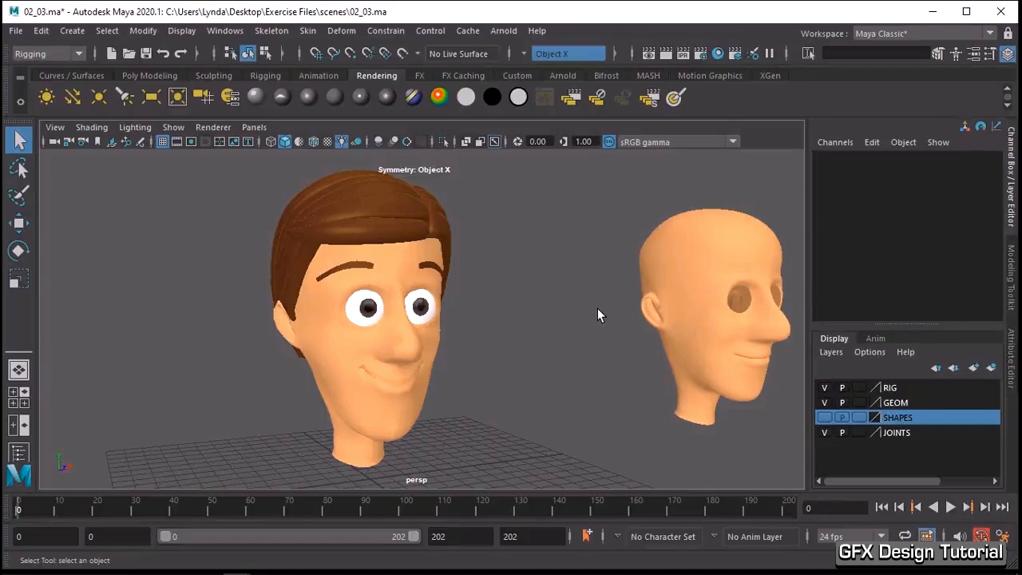
Step: Select the bald neutral head and reveal it inside the GEOMETRY group in the Outliner
{"action": "left_click_drag", "start_coordinate": [445, 335], "coordinate": [338, 355], "text": "alt"}
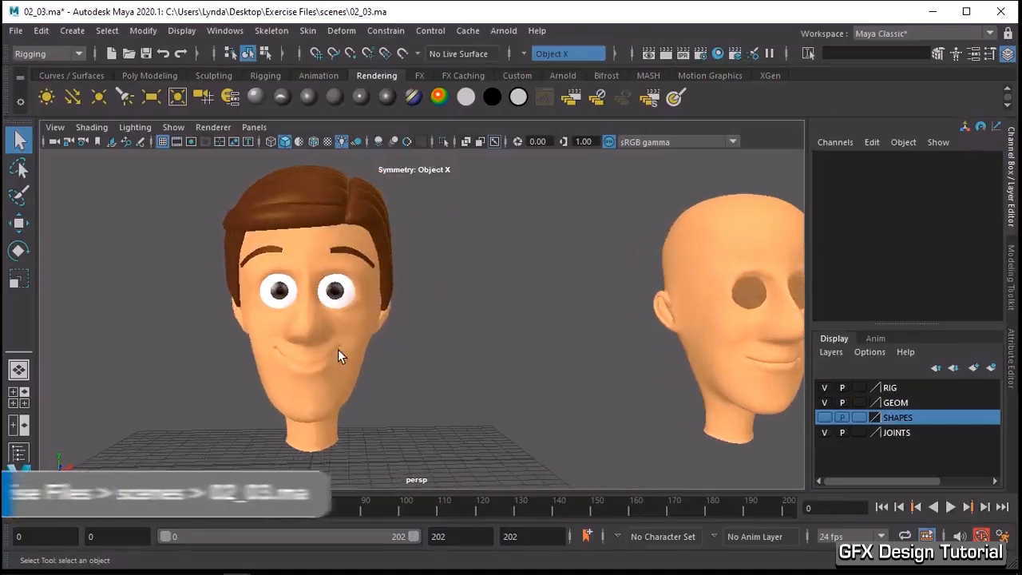
{"action": "left_click", "coordinate": [338, 351]}
{"action": "right_click_drag", "start_coordinate": [343, 349], "coordinate": [369, 389], "text": "alt"}
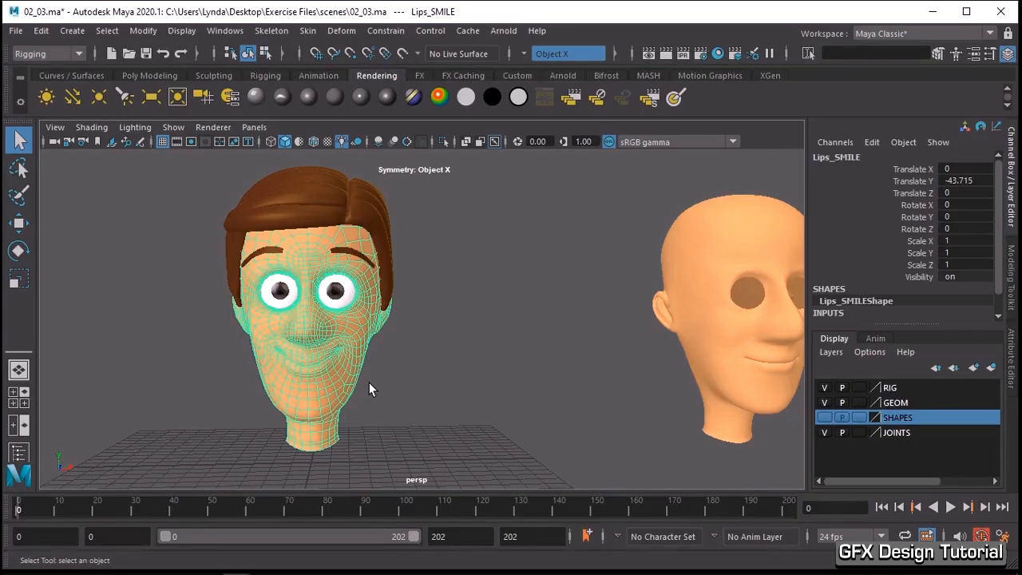
{"action": "right_click_drag", "start_coordinate": [369, 382], "coordinate": [349, 349], "text": "alt"}
{"action": "middle_click_drag", "start_coordinate": [547, 333], "coordinate": [644, 330], "text": "alt"}
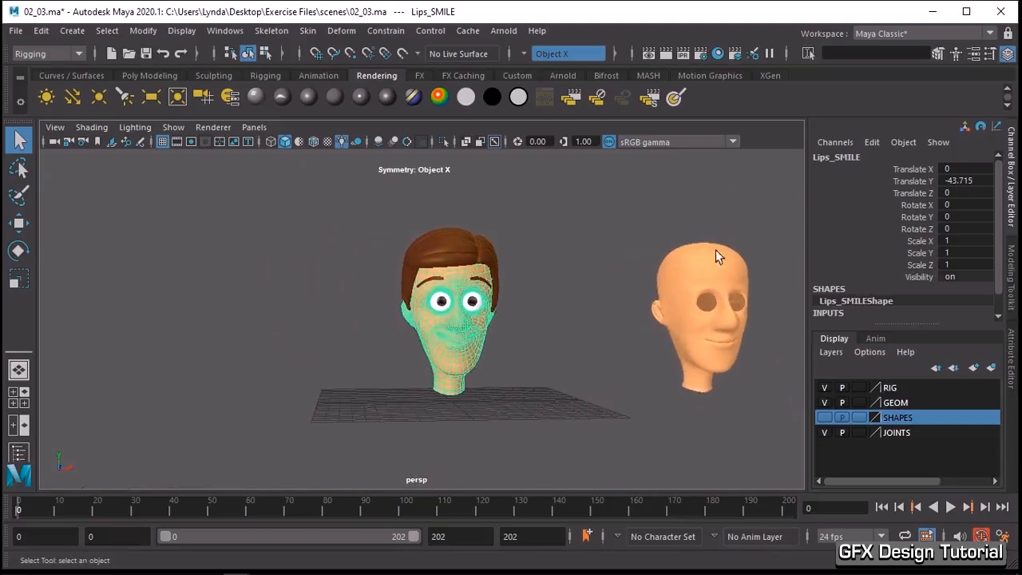
{"action": "left_click", "coordinate": [715, 249]}
{"action": "left_click", "coordinate": [220, 31]}
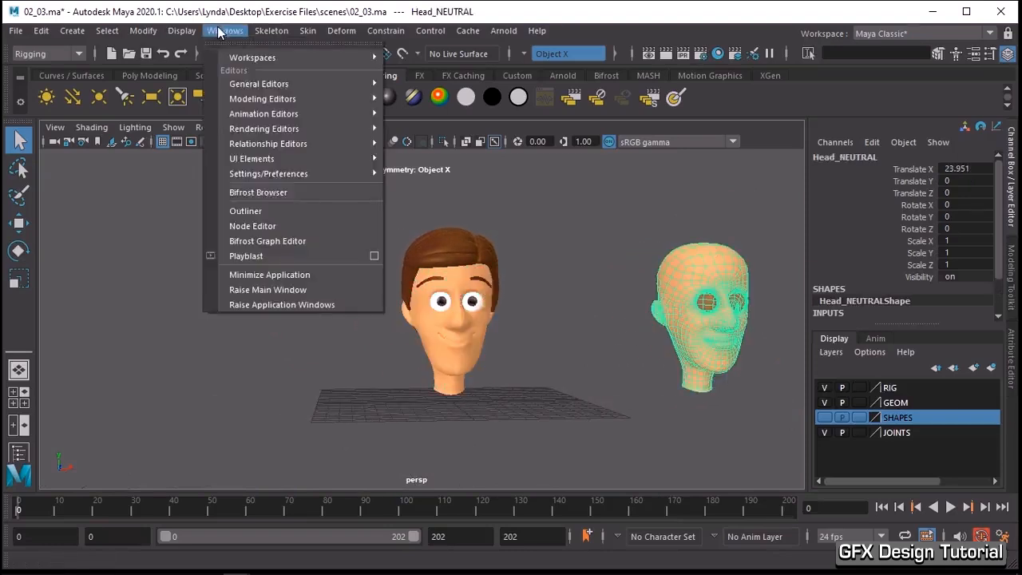
{"action": "left_click", "coordinate": [245, 211]}
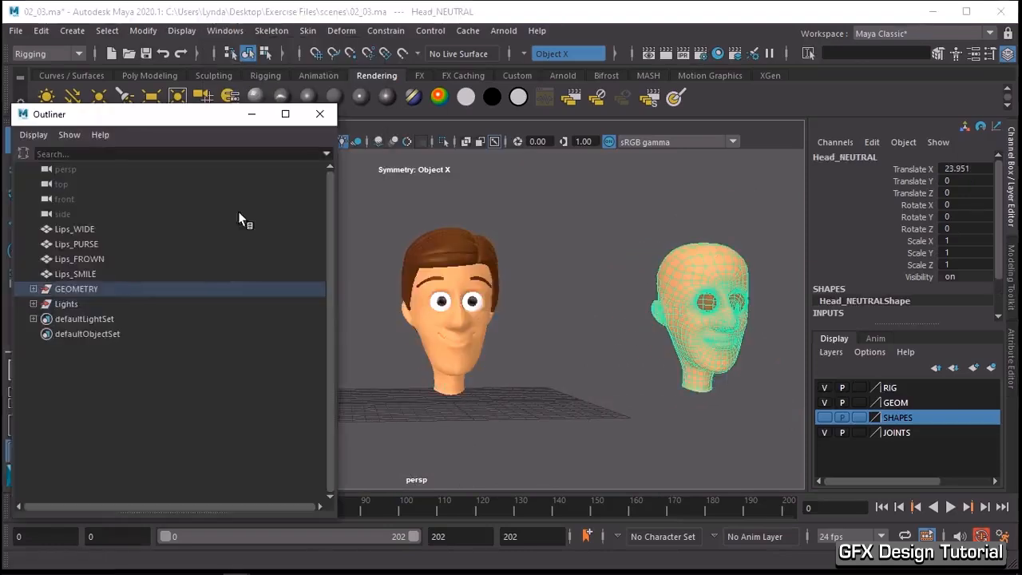
{"action": "left_click", "coordinate": [33, 288]}
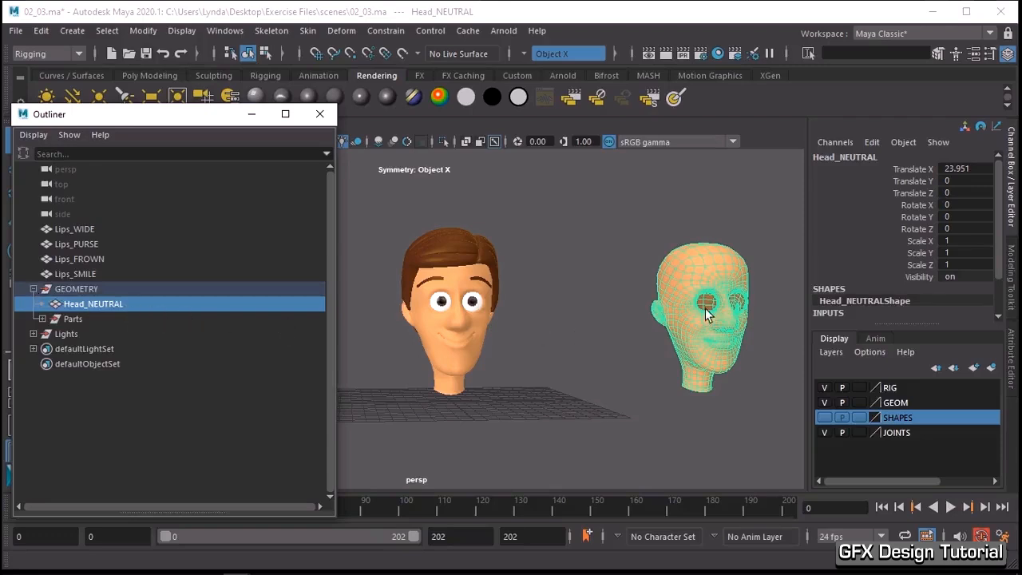
Step: Duplicate Head_NEUTRAL and hide the copy, Head_NEUTRAL1
{"action": "key", "text": "ctrl+d"}
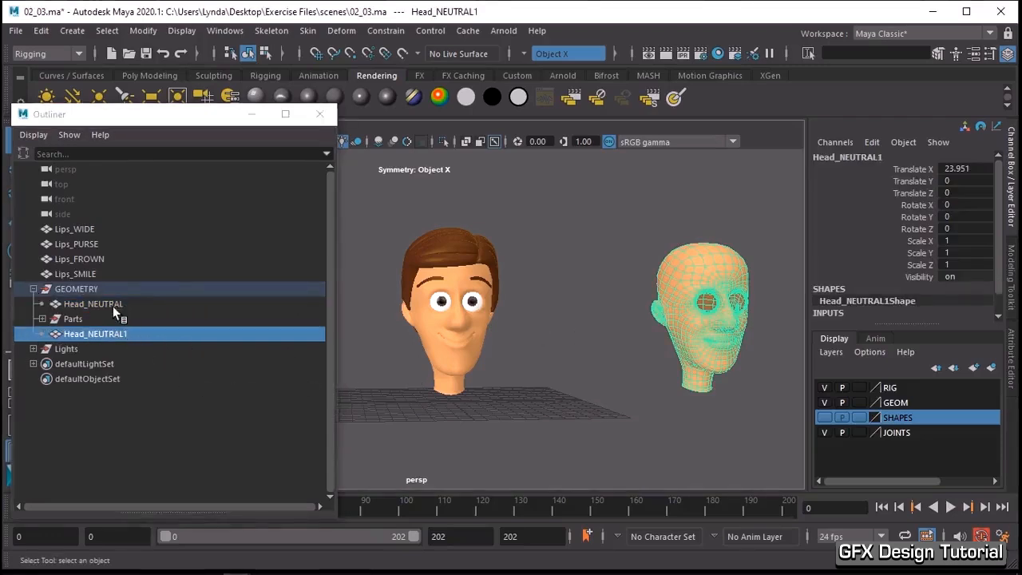
{"action": "left_click", "coordinate": [98, 335]}
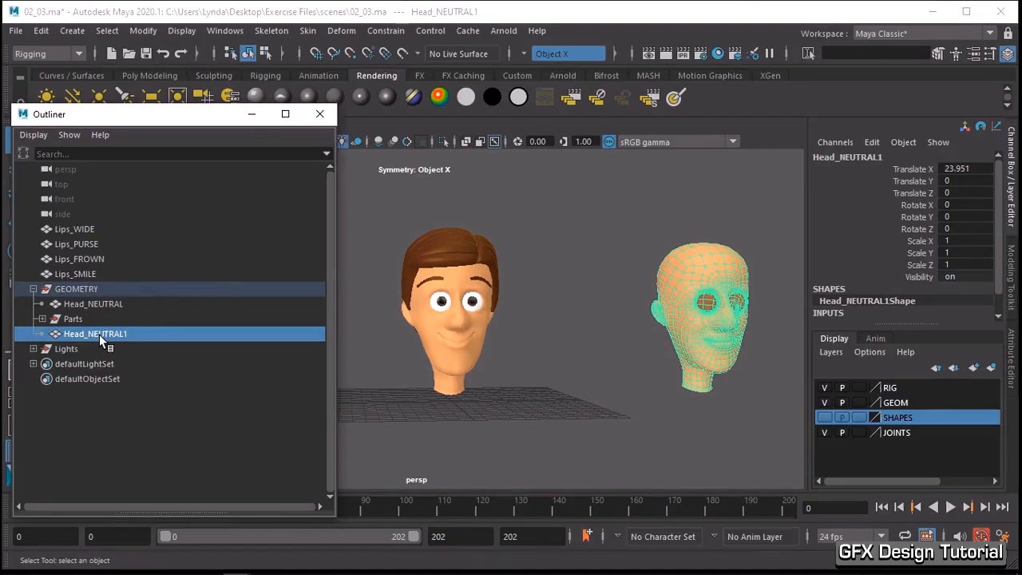
{"action": "key", "text": "ctrl+h"}
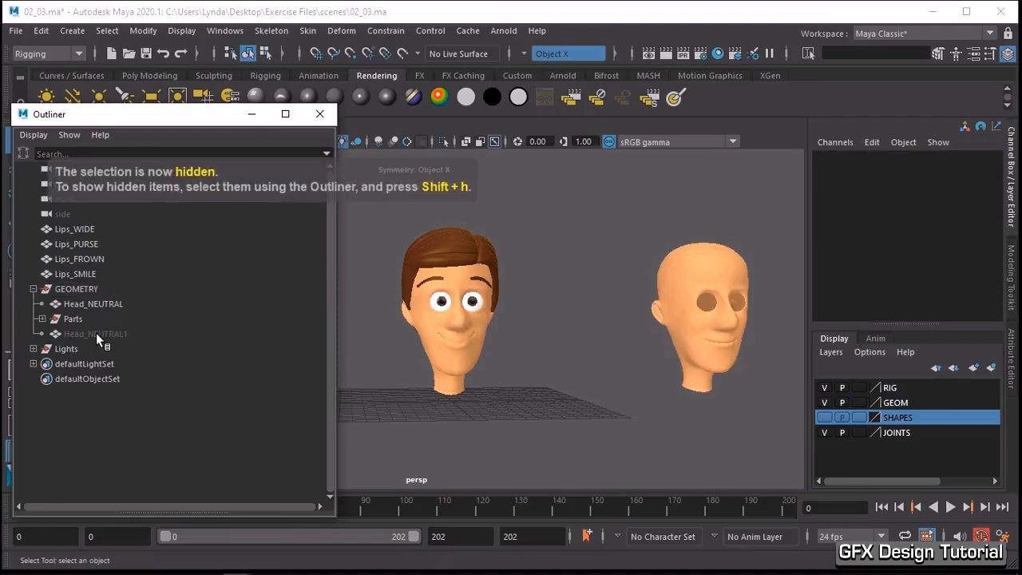
Step: Move the original Head_NEUTRAL along X to about 11.66, closer to the smiling head, and close the Outliner
{"action": "left_click", "coordinate": [99, 304]}
{"action": "left_click", "coordinate": [99, 334]}
{"action": "left_click", "coordinate": [691, 309]}
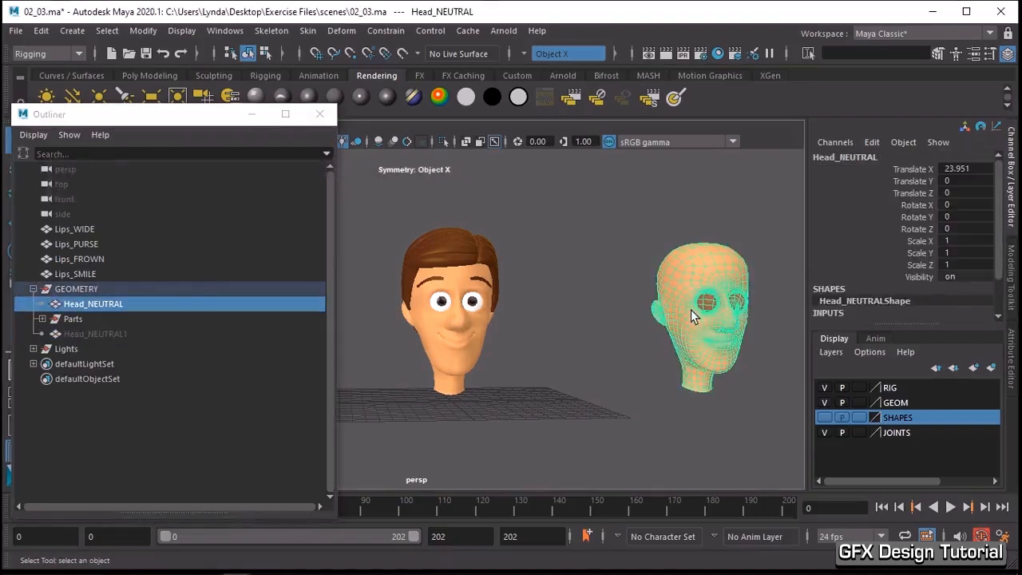
{"action": "key", "text": "w"}
{"action": "left_click_drag", "start_coordinate": [752, 317], "coordinate": [639, 319]}
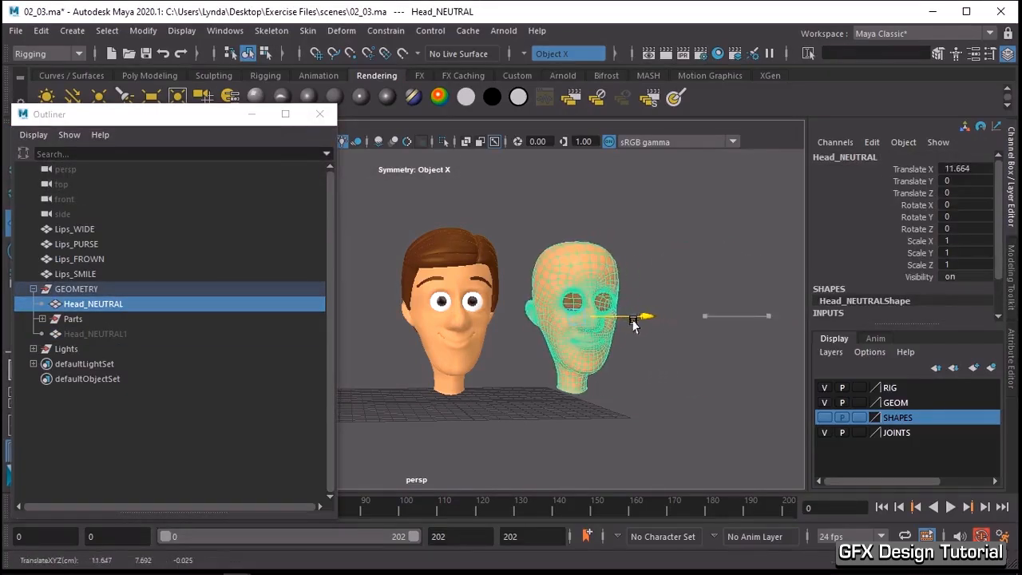
{"action": "left_click", "coordinate": [312, 118]}
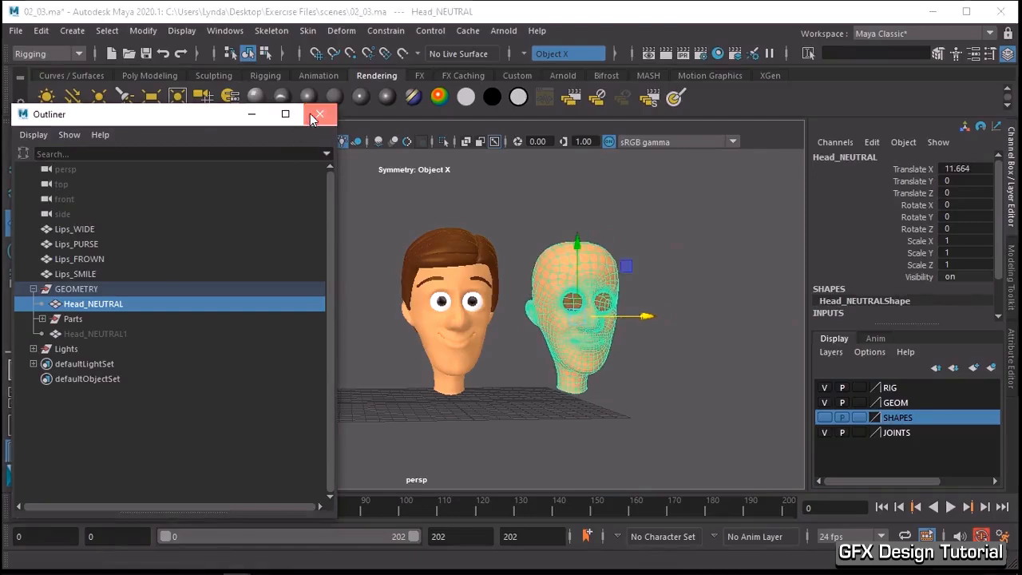
Step: Create a blend shape on Head_NEUTRAL using the smiling Lips_SMILE head as the target
{"action": "right_click_drag", "start_coordinate": [577, 323], "coordinate": [793, 367], "text": "alt"}
{"action": "middle_click_drag", "start_coordinate": [691, 347], "coordinate": [532, 337], "text": "alt"}
{"action": "left_click_drag", "start_coordinate": [531, 337], "coordinate": [415, 381], "text": "alt"}
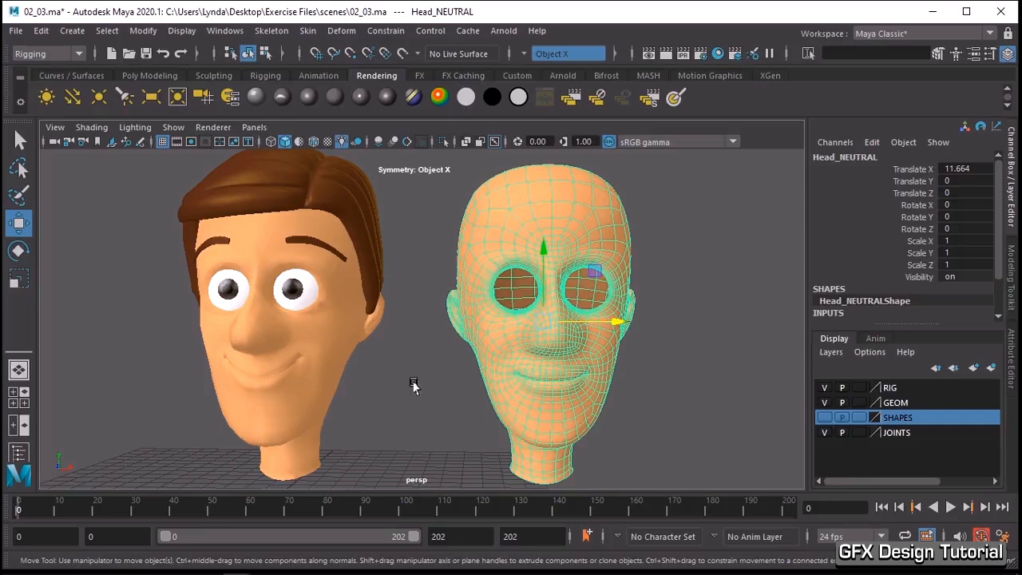
{"action": "left_click", "coordinate": [377, 406]}
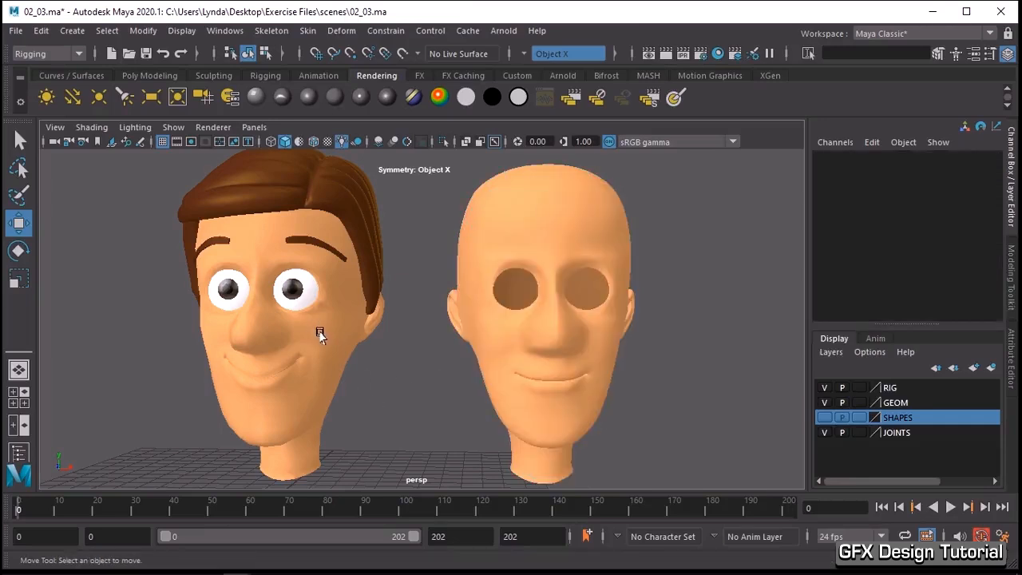
{"action": "left_click", "coordinate": [319, 335]}
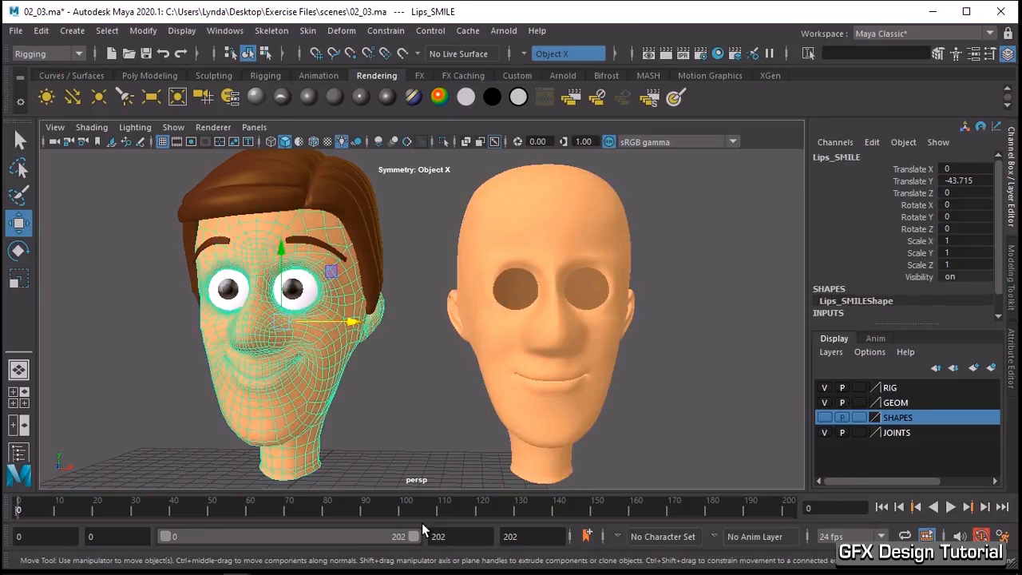
{"action": "left_click", "coordinate": [545, 184]}
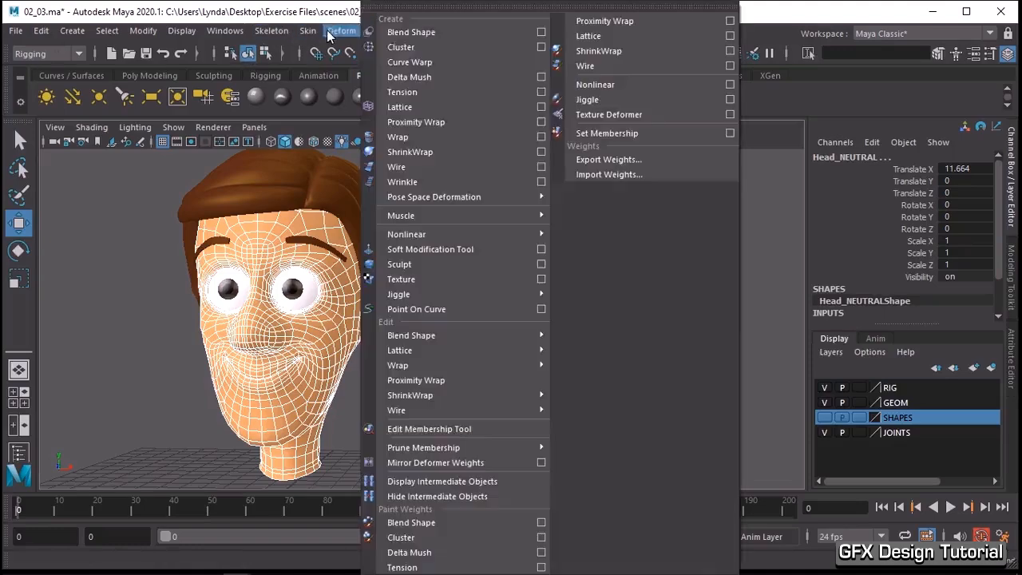
{"action": "left_click", "coordinate": [341, 31]}
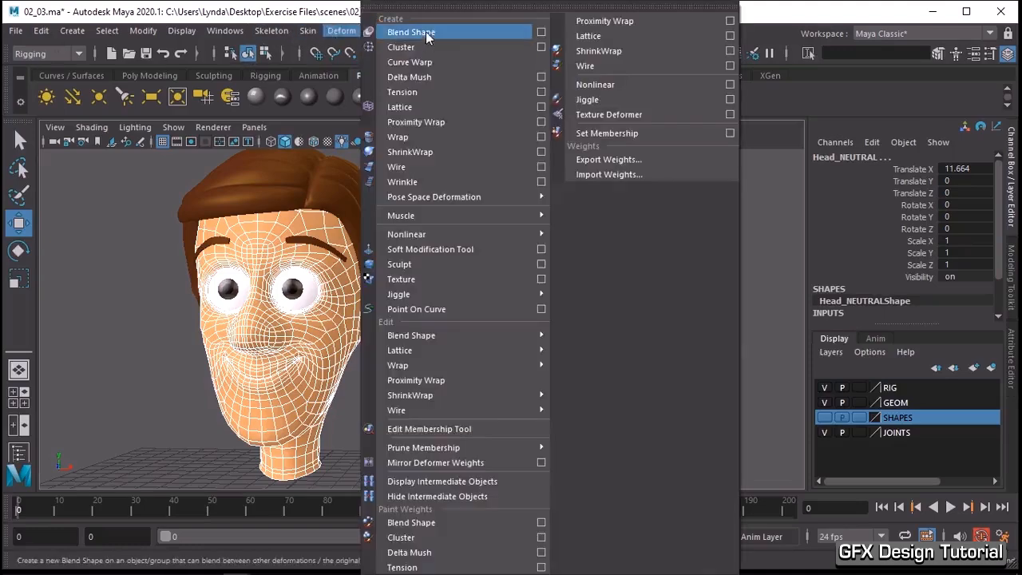
{"action": "left_click", "coordinate": [426, 31]}
Step: Show the blendShape1 attributes listed under the inputs of Head_NEUTRAL in the Channel Box
{"action": "left_click", "coordinate": [1010, 160]}
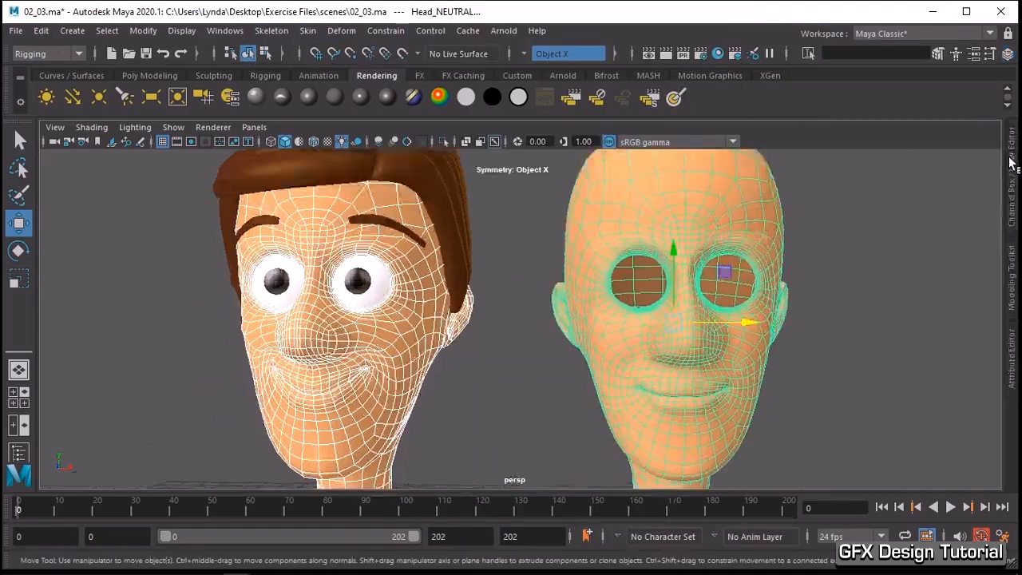
{"action": "left_click", "coordinate": [1011, 217]}
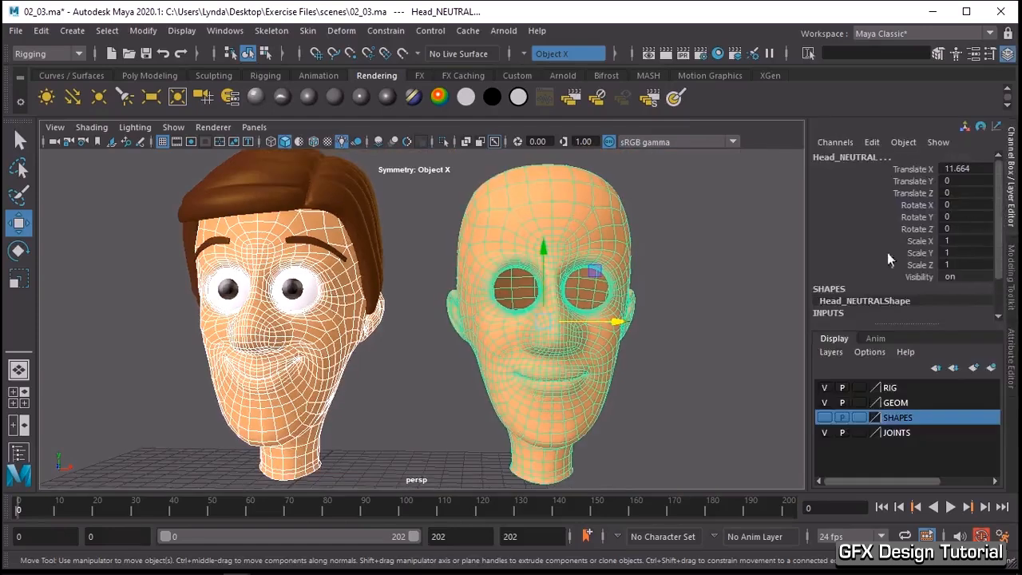
{"action": "scroll", "coordinate": [866, 298], "scroll_direction": "down", "scroll_amount": 2}
{"action": "left_click", "coordinate": [847, 291]}
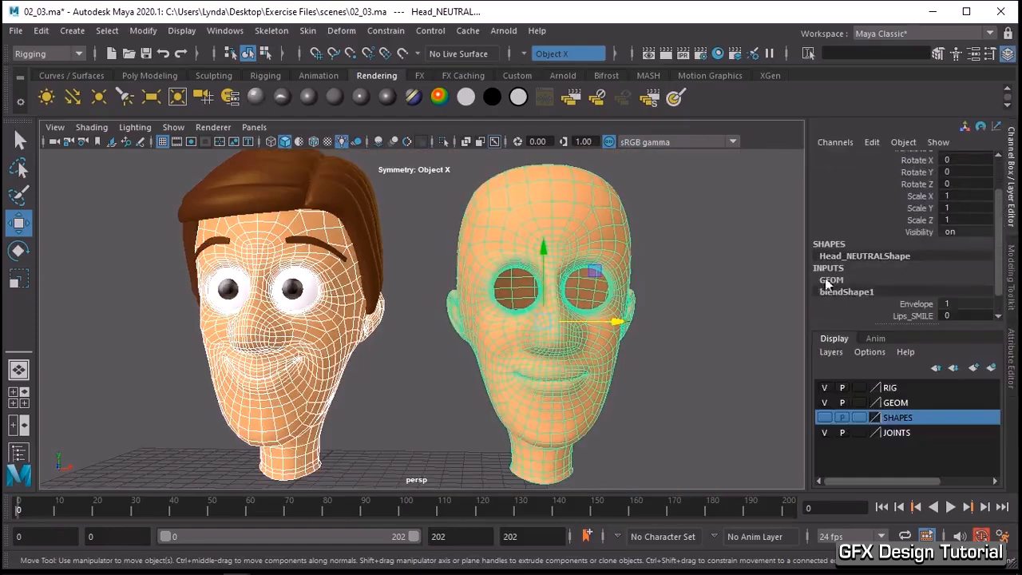
Step: Open the Shape Editor to access the blendShape1 target weights
{"action": "left_click", "coordinate": [224, 31]}
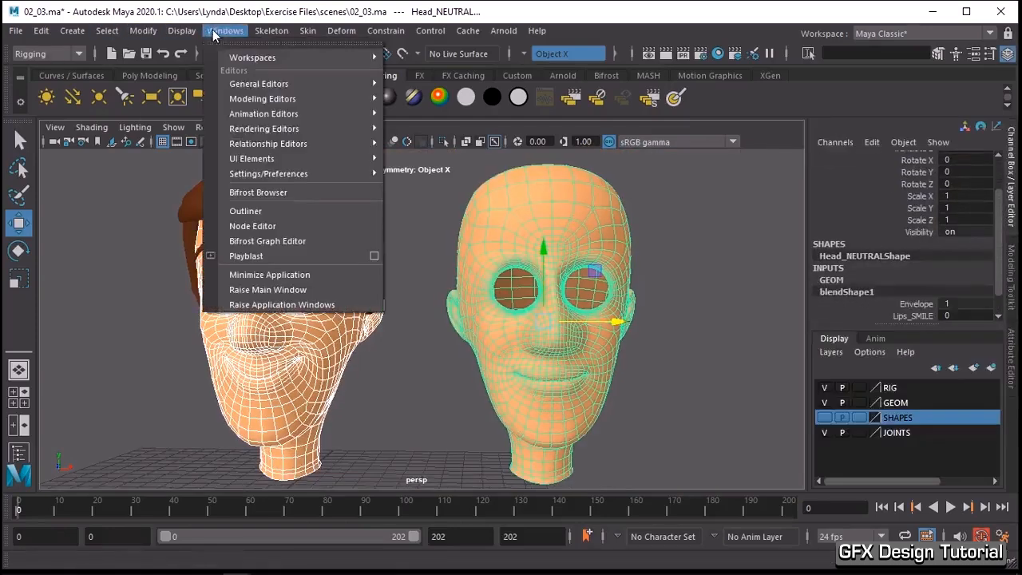
{"action": "mouse_move", "coordinate": [314, 147]}
{"action": "mouse_move", "coordinate": [318, 116]}
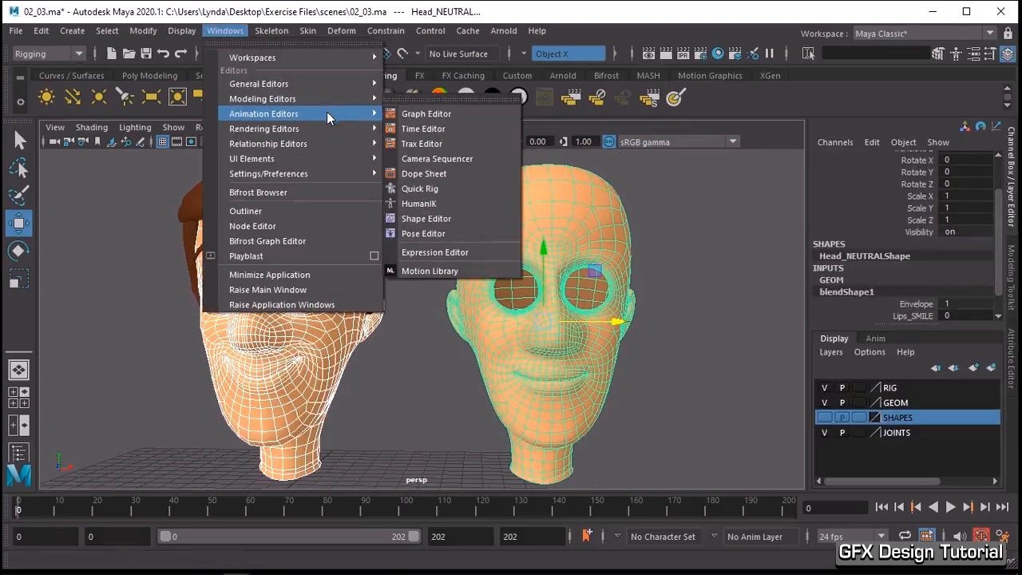
{"action": "left_click", "coordinate": [441, 222]}
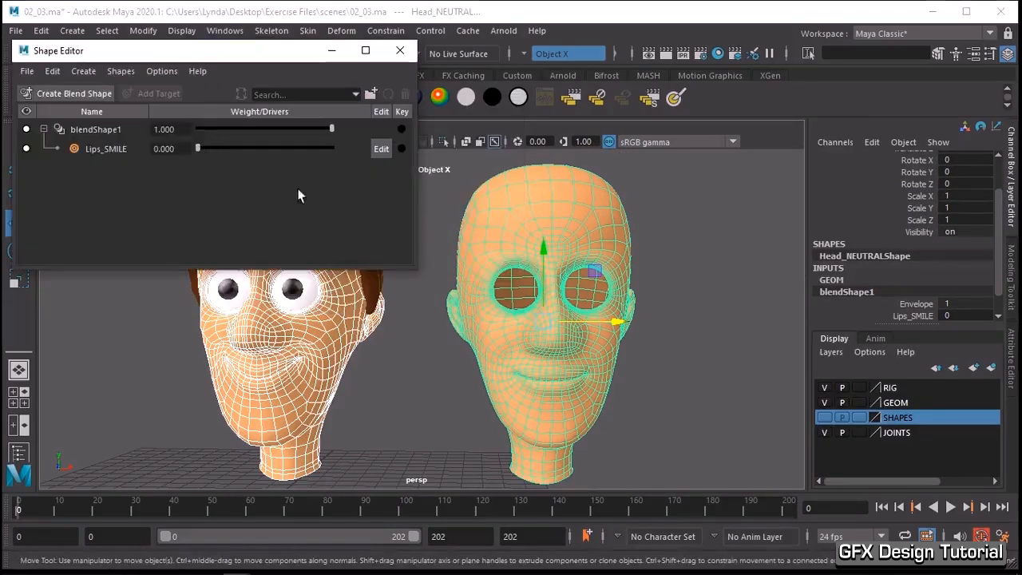
Step: Test the Lips_SMILE target on the deselected neutral head by raising its weight to 1 and returning it to 0
{"action": "left_click", "coordinate": [750, 262]}
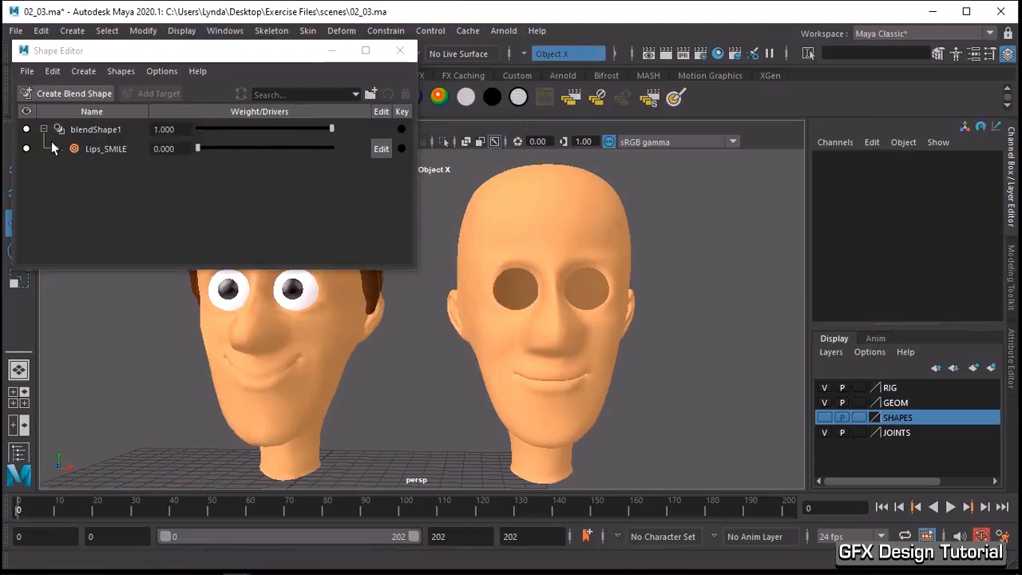
{"action": "left_click", "coordinate": [93, 149]}
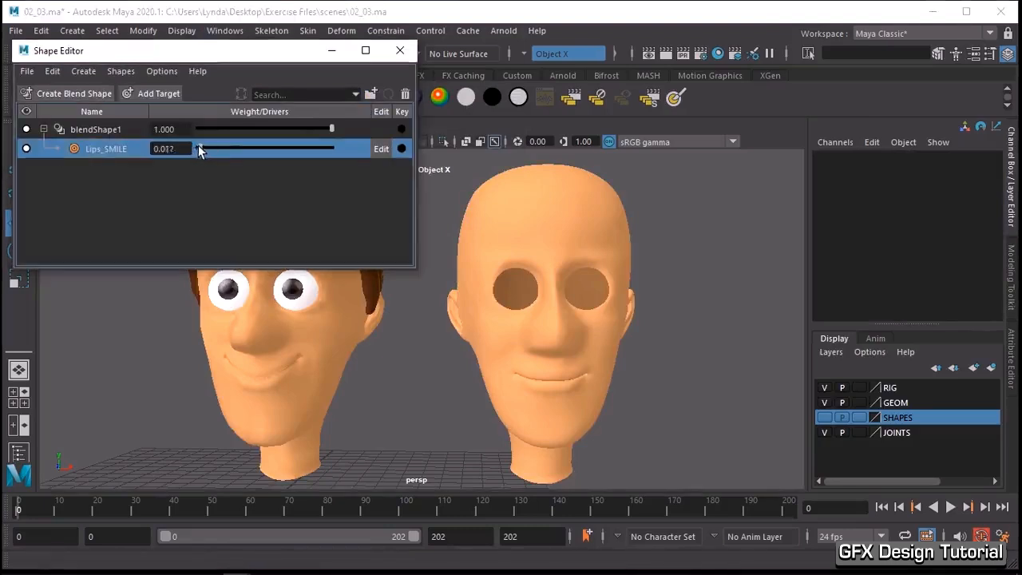
{"action": "left_click_drag", "start_coordinate": [198, 150], "coordinate": [340, 152]}
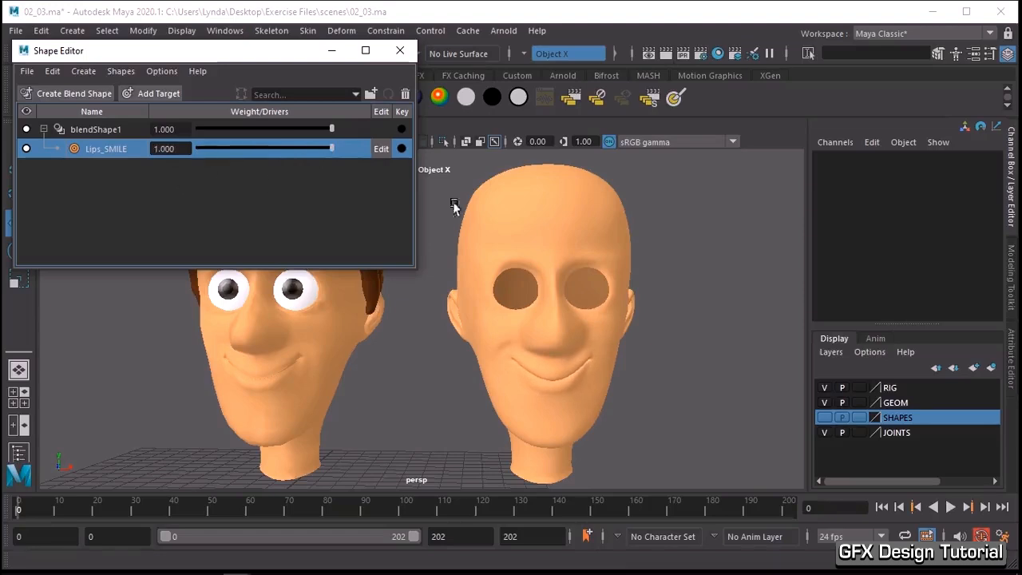
{"action": "right_click_drag", "start_coordinate": [538, 349], "coordinate": [463, 372], "text": "alt"}
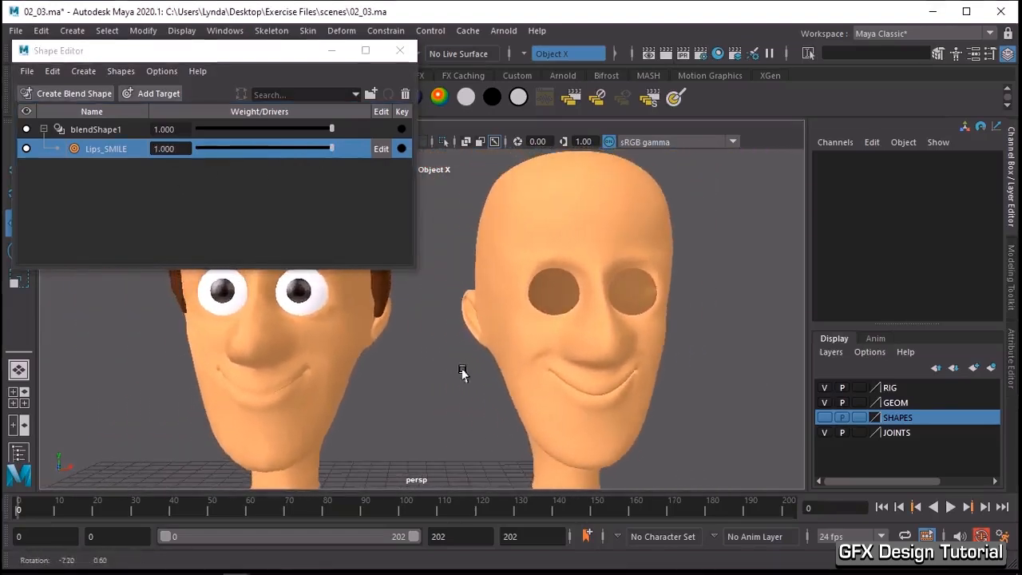
{"action": "left_click_drag", "start_coordinate": [329, 149], "coordinate": [133, 155]}
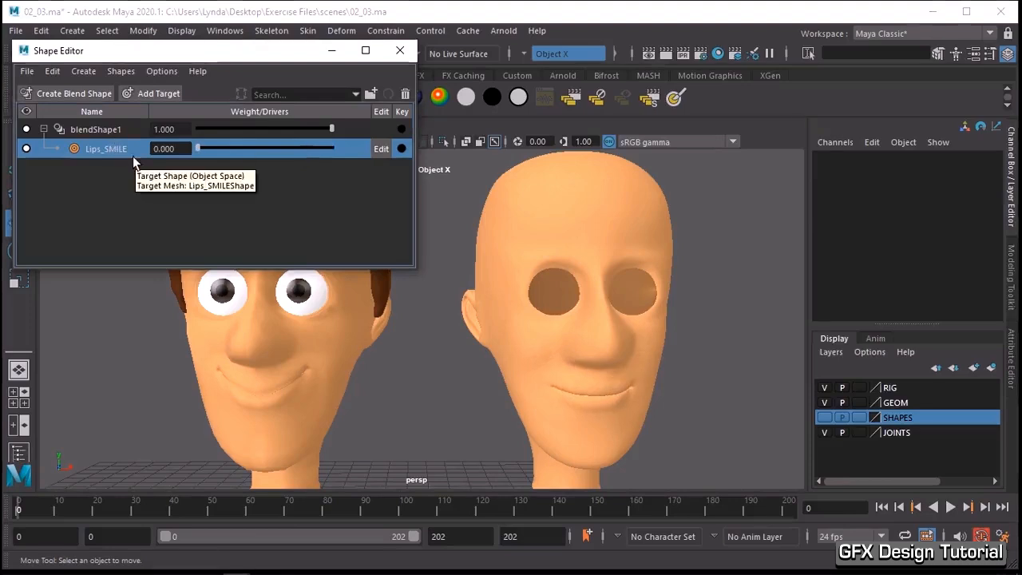
Step: Turn on the visibility of the SHAPES layer to show the other target heads
{"action": "right_click_drag", "start_coordinate": [405, 370], "coordinate": [263, 387], "text": "alt"}
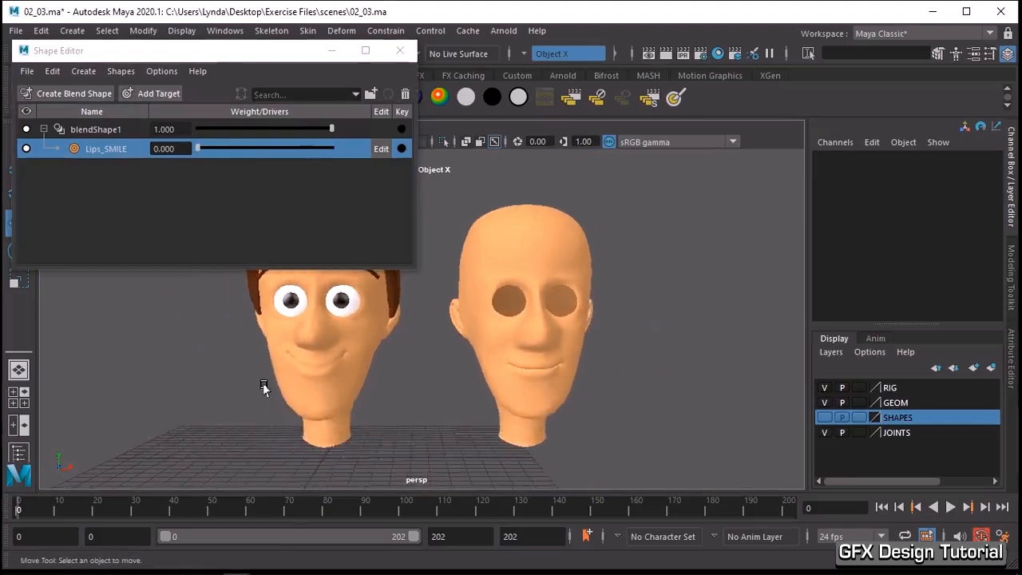
{"action": "left_click_drag", "start_coordinate": [263, 387], "coordinate": [382, 389], "text": "alt"}
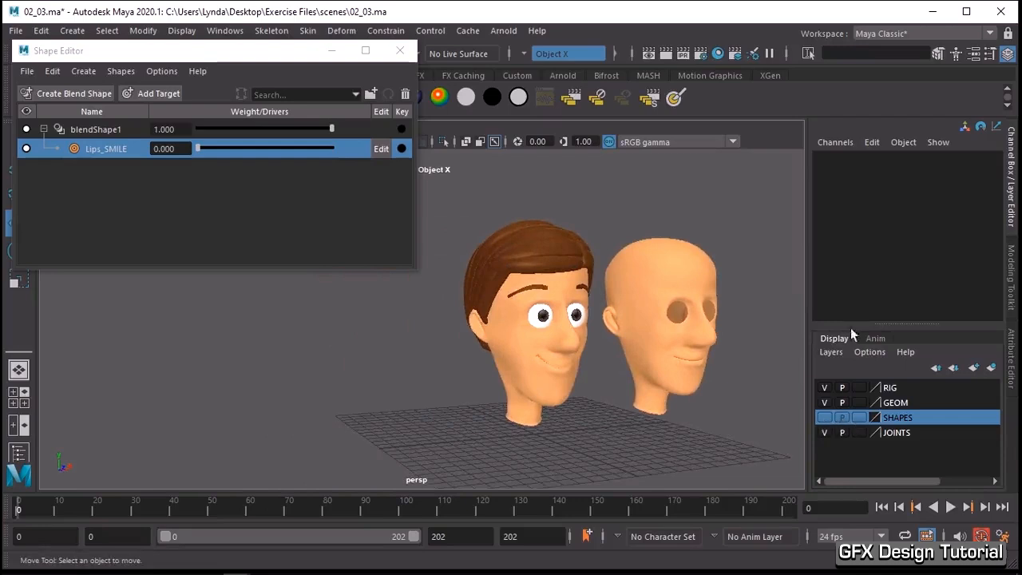
{"action": "left_click", "coordinate": [825, 416]}
Step: Examine the mouth shapes of the frowning head and the Lips_PURSE head from several angles
{"action": "scroll", "coordinate": [429, 350], "scroll_direction": "down", "scroll_amount": 2}
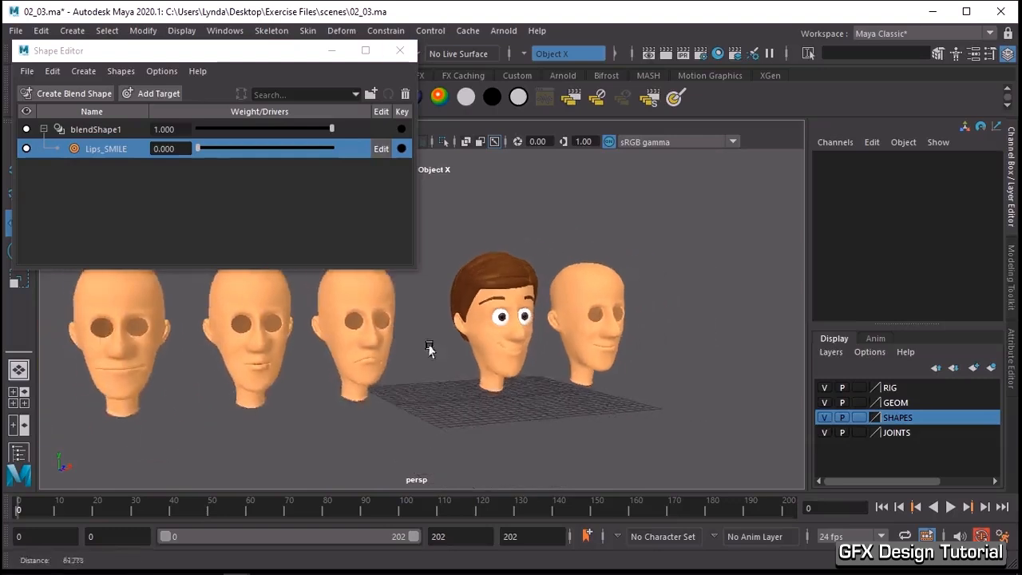
{"action": "left_click_drag", "start_coordinate": [429, 350], "coordinate": [531, 379], "text": "alt"}
{"action": "scroll", "coordinate": [666, 405], "scroll_direction": "up", "scroll_amount": 3}
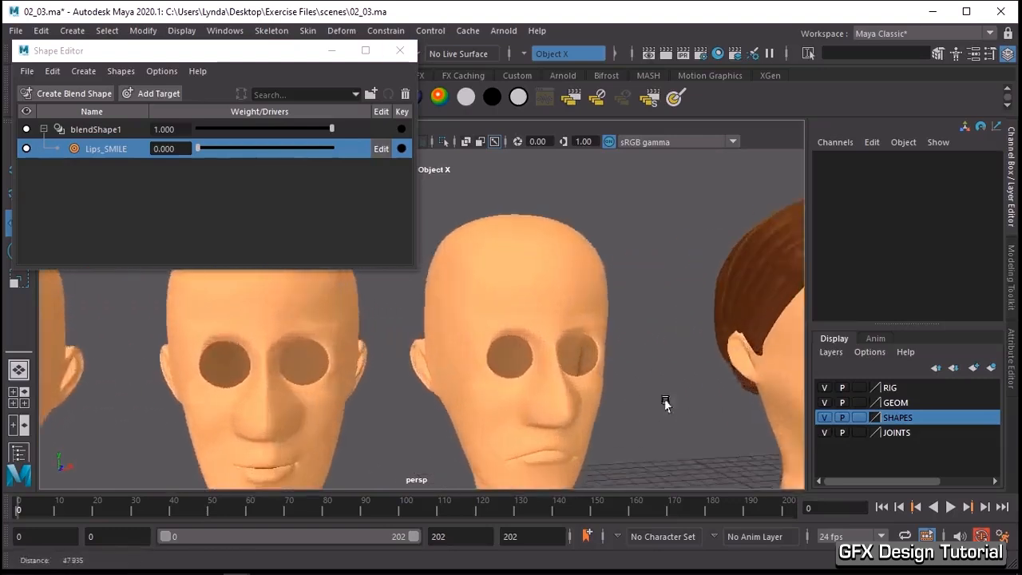
{"action": "left_click_drag", "start_coordinate": [665, 404], "coordinate": [466, 377], "text": "alt"}
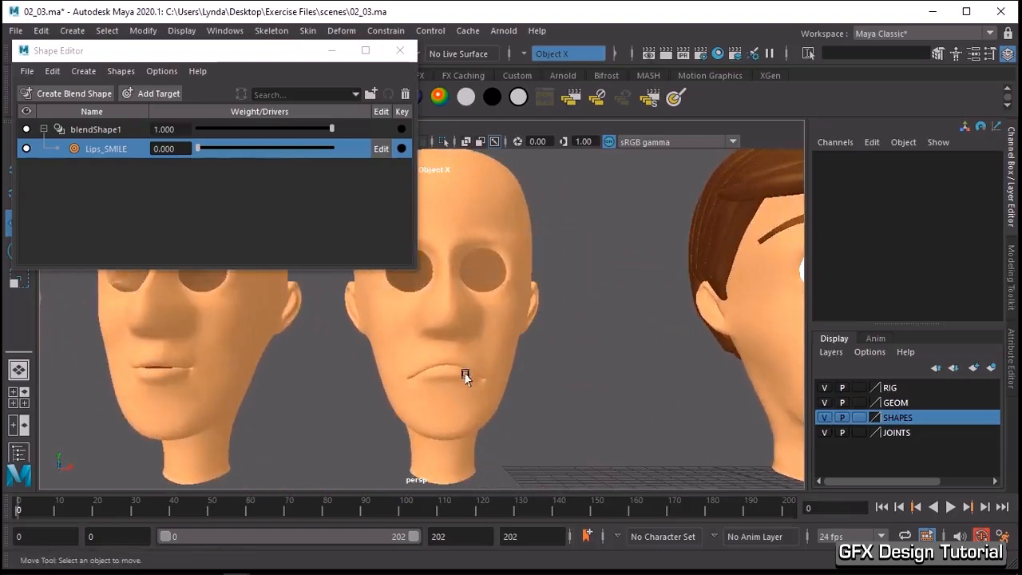
{"action": "left_click", "coordinate": [207, 376]}
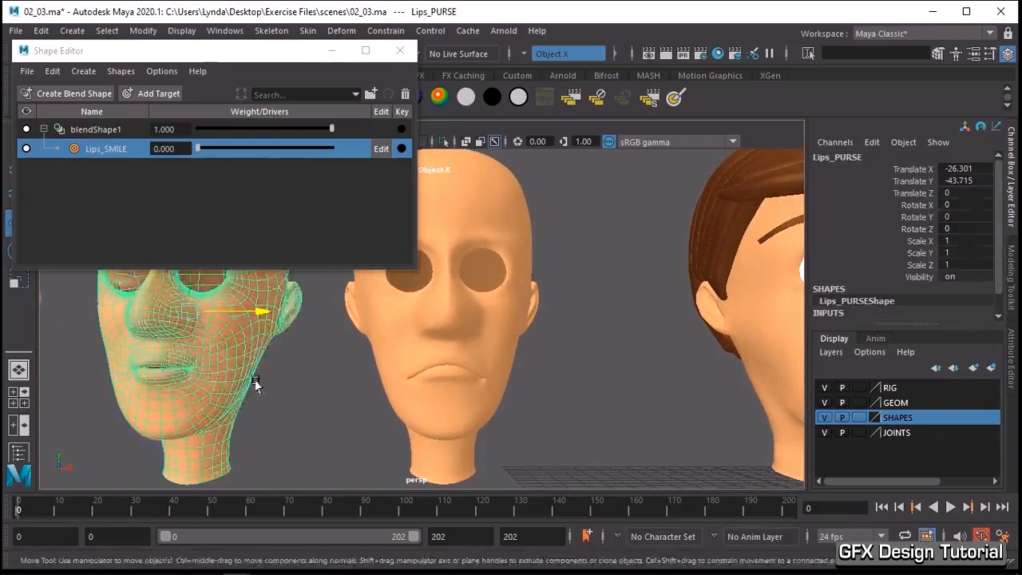
{"action": "left_click_drag", "start_coordinate": [254, 382], "coordinate": [317, 386], "text": "alt"}
{"action": "scroll", "coordinate": [356, 390], "scroll_direction": "up", "scroll_amount": 2}
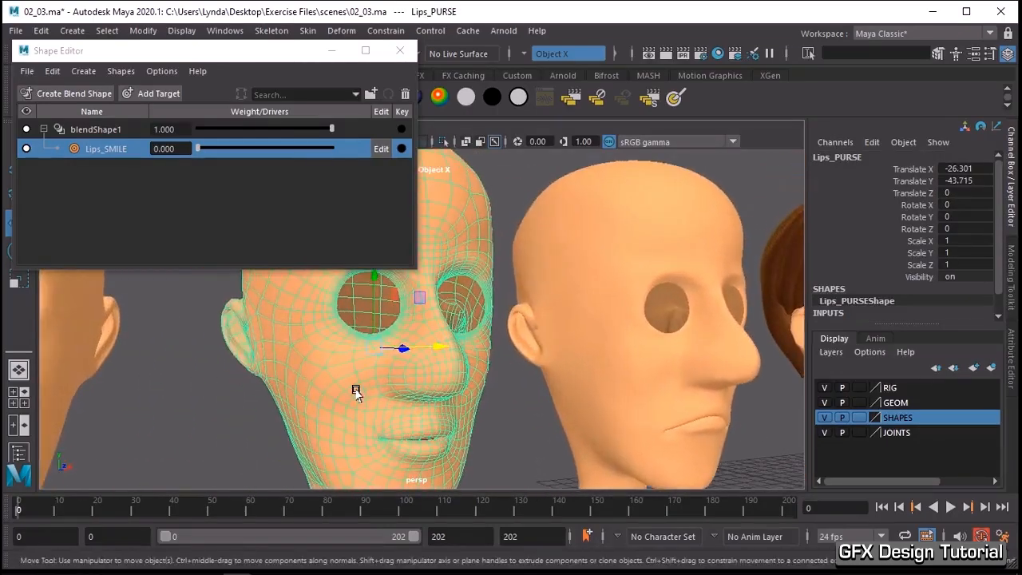
Step: Examine the mouth of the Lips_WIDE head and the whole row of target heads, leaving nothing selected
{"action": "left_click_drag", "start_coordinate": [394, 418], "coordinate": [426, 398], "text": "alt"}
{"action": "left_click", "coordinate": [338, 383]}
{"action": "left_click_drag", "start_coordinate": [338, 383], "coordinate": [364, 405], "text": "alt"}
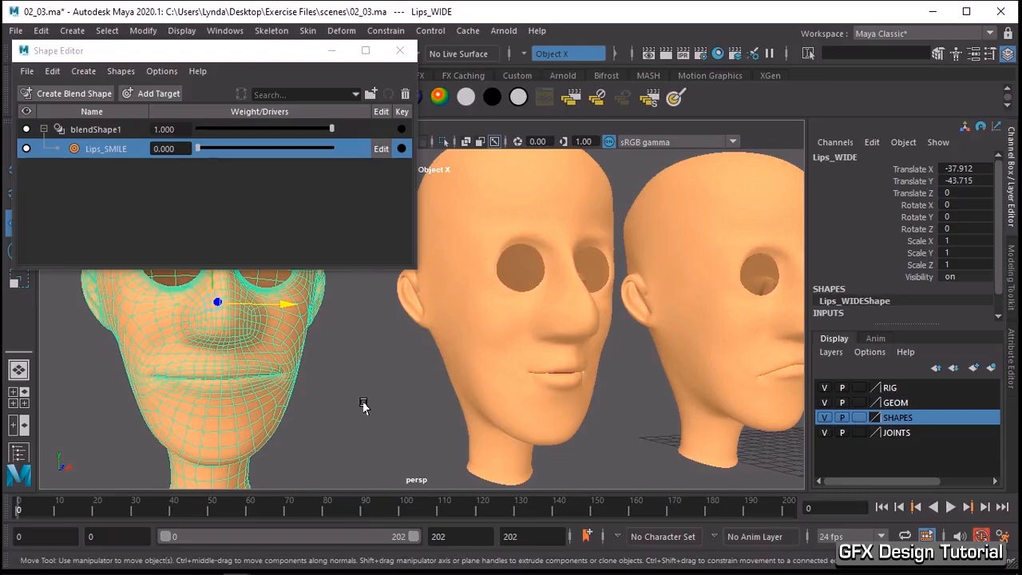
{"action": "right_click_drag", "start_coordinate": [364, 405], "coordinate": [254, 388], "text": "alt"}
{"action": "middle_click_drag", "start_coordinate": [378, 391], "coordinate": [324, 406], "text": "alt"}
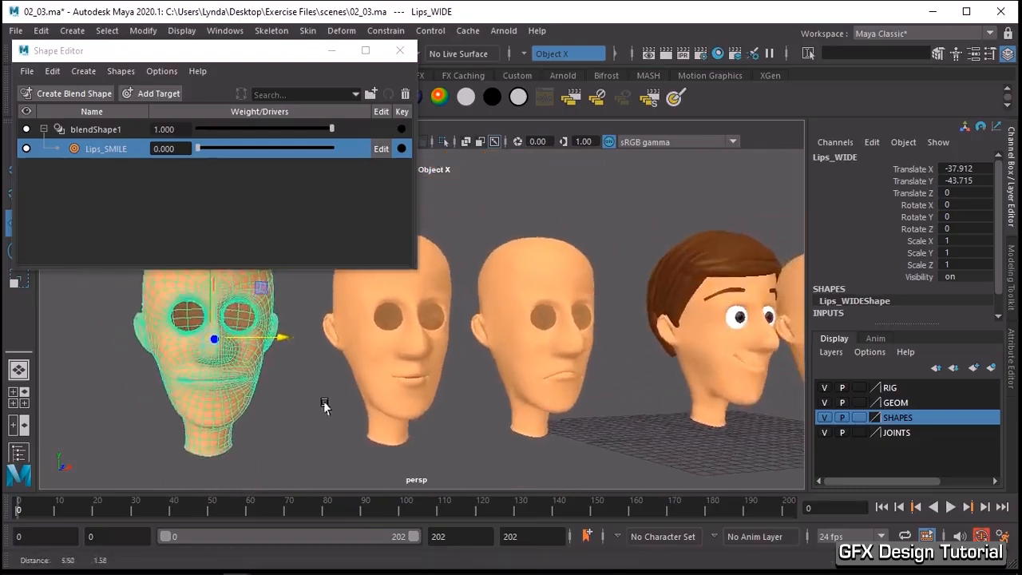
{"action": "right_click_drag", "start_coordinate": [431, 402], "coordinate": [368, 399], "text": "alt"}
{"action": "mouse_move", "coordinate": [366, 399]}
{"action": "left_mouse_down", "text": "alt"}
{"action": "mouse_move", "coordinate": [358, 392]}
{"action": "mouse_move", "coordinate": [363, 399]}
{"action": "left_mouse_up", "text": "alt"}
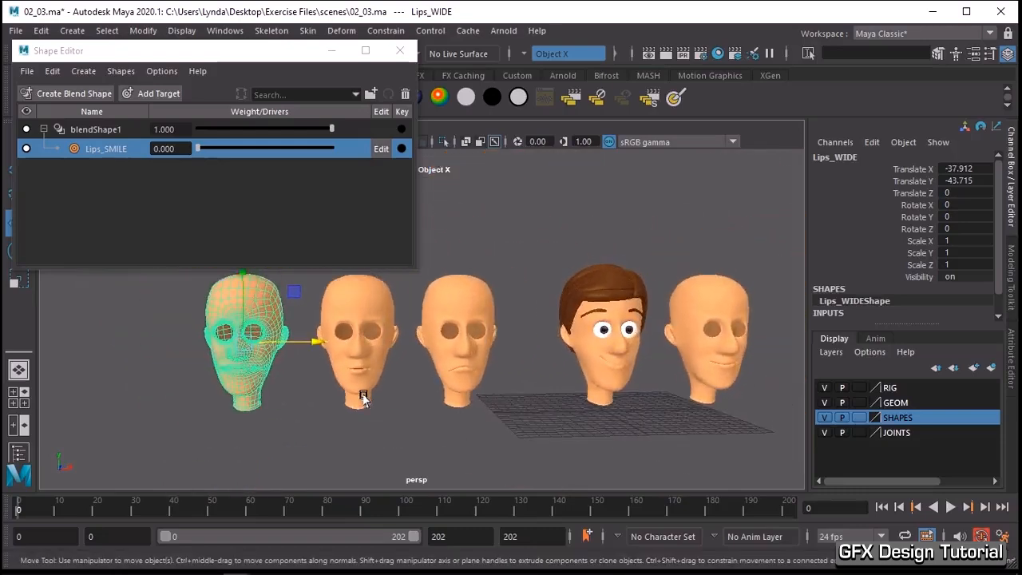
{"action": "left_click", "coordinate": [431, 412]}
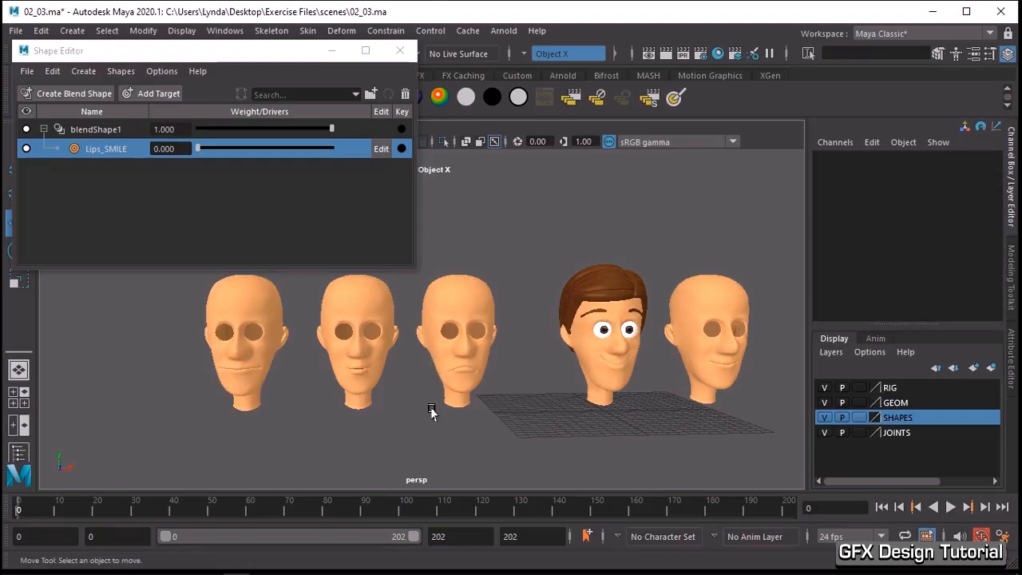
Step: Add the Lips_FROWN, Lips_PURSE and Lips_WIDE heads to blendShape1 as targets
{"action": "left_click", "coordinate": [456, 362]}
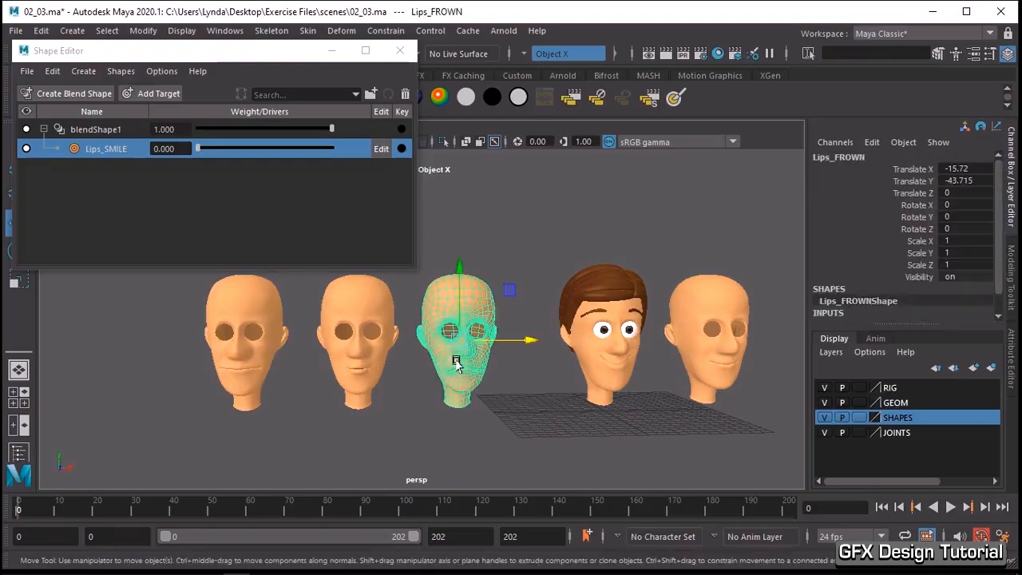
{"action": "left_click", "coordinate": [367, 361], "text": "shift"}
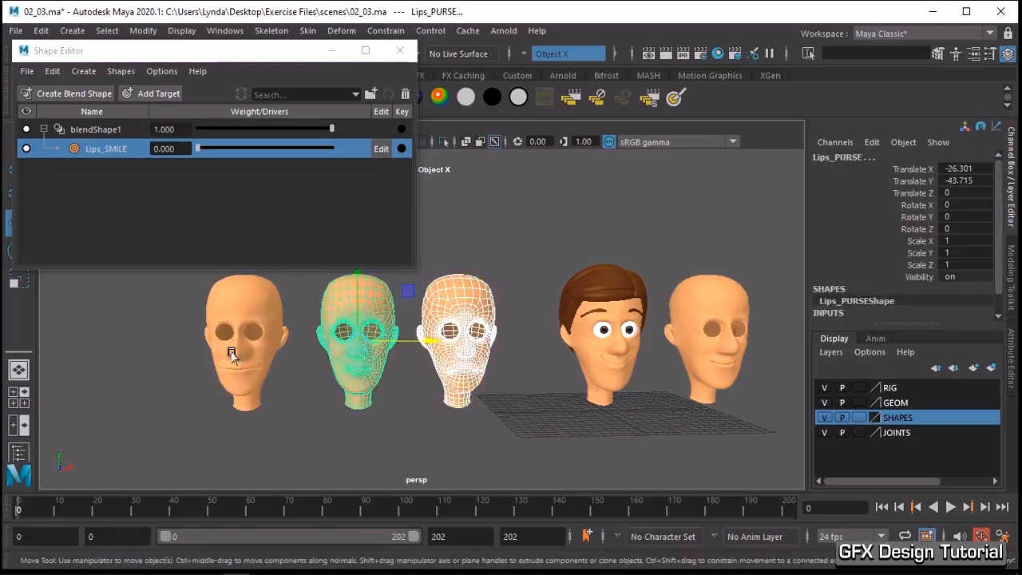
{"action": "left_click", "coordinate": [229, 354], "text": "shift"}
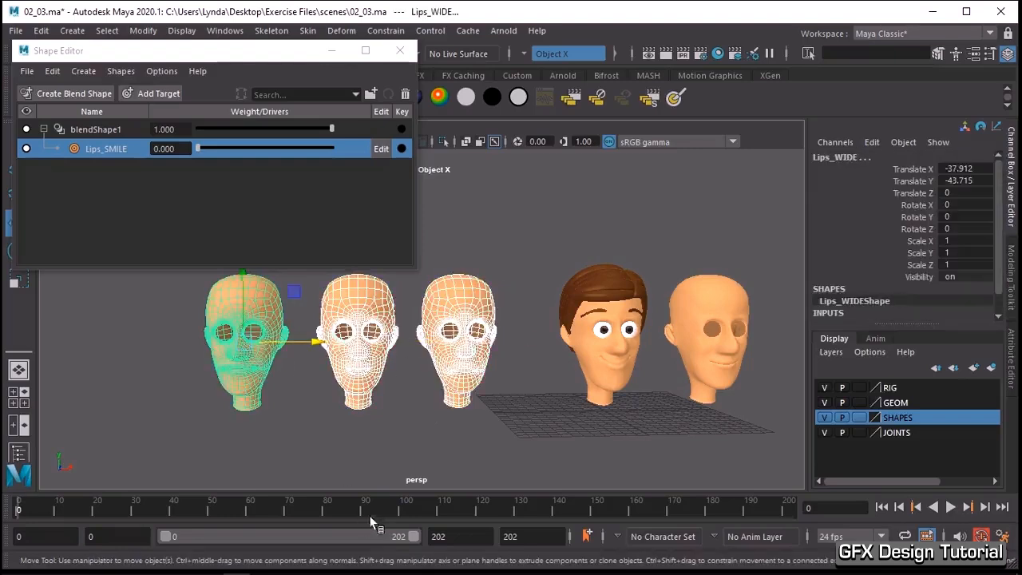
{"action": "left_click", "coordinate": [93, 128]}
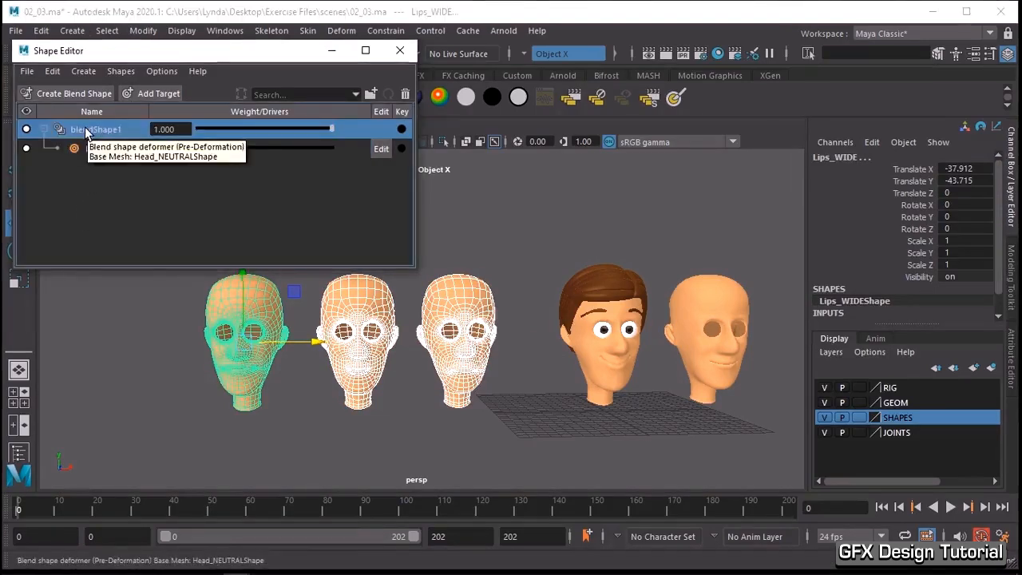
{"action": "right_click", "coordinate": [84, 127]}
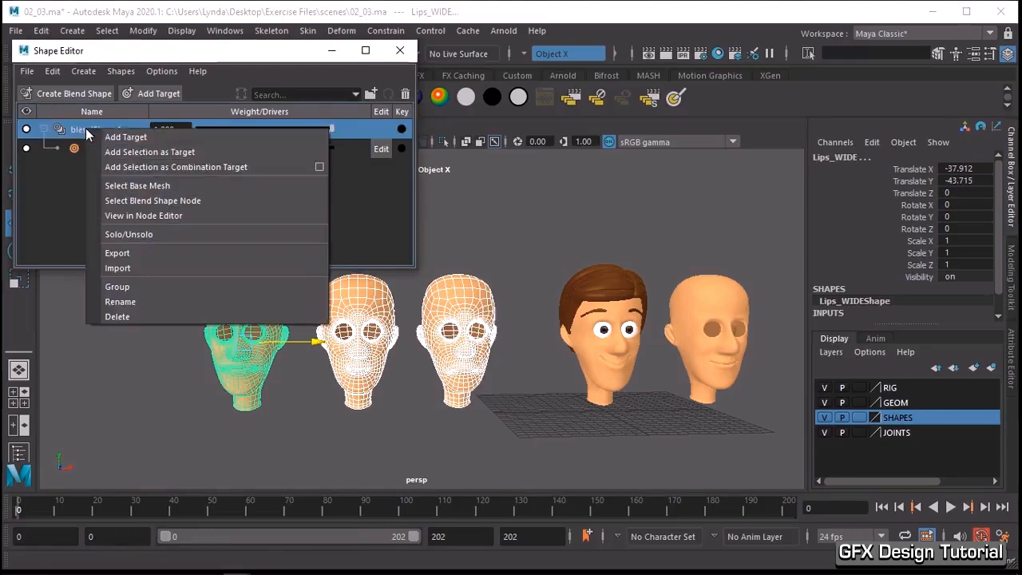
{"action": "left_click", "coordinate": [139, 156]}
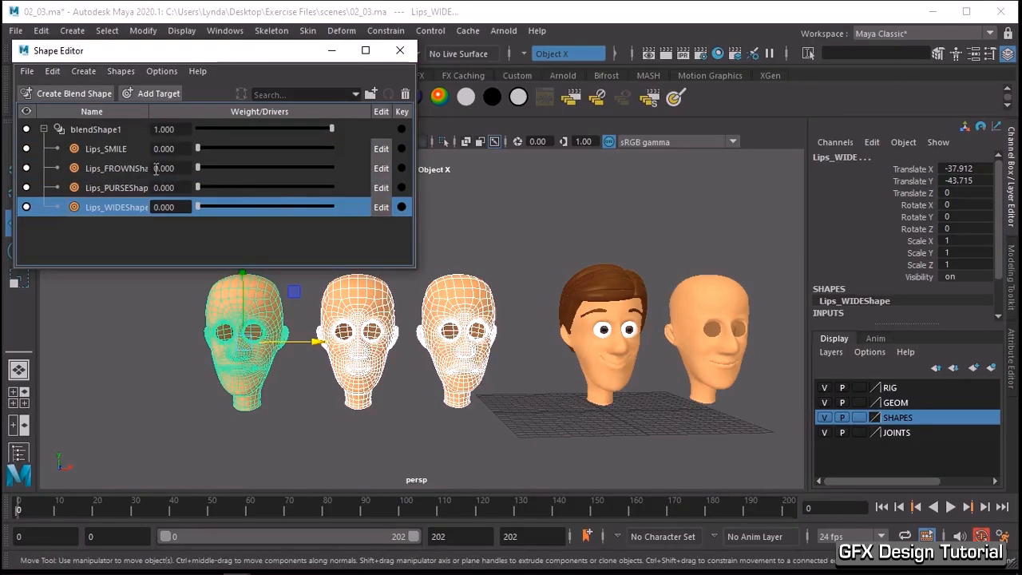
Step: Test the target weights on the neutral head, mixing Lips_SMILE at 0.447 with Lips_WIDE at 0.235
{"action": "middle_click_drag", "start_coordinate": [691, 313], "coordinate": [472, 323], "text": "alt"}
{"action": "right_click_drag", "start_coordinate": [472, 323], "coordinate": [673, 358], "text": "alt"}
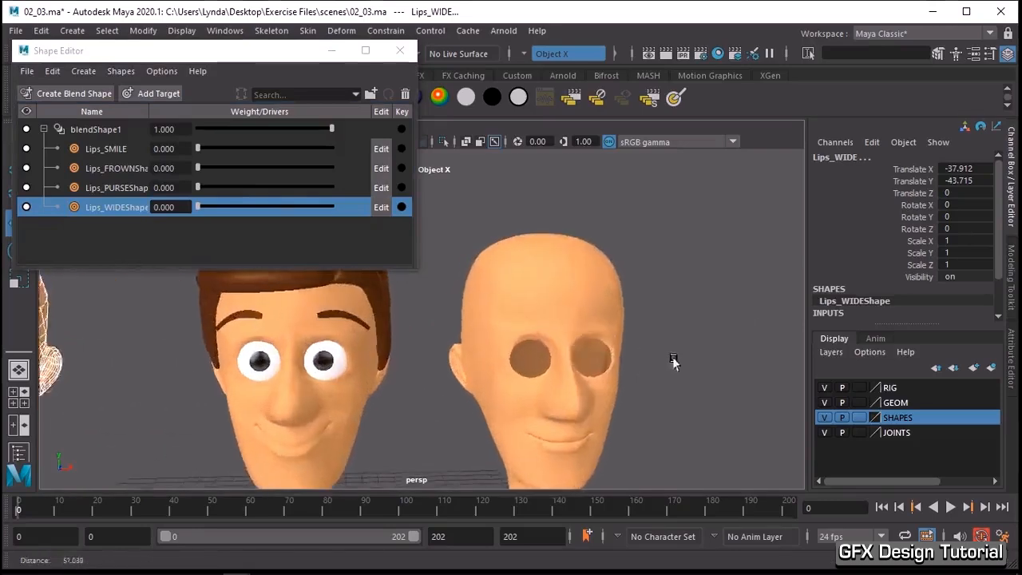
{"action": "left_click_drag", "start_coordinate": [673, 361], "coordinate": [583, 293], "text": "alt"}
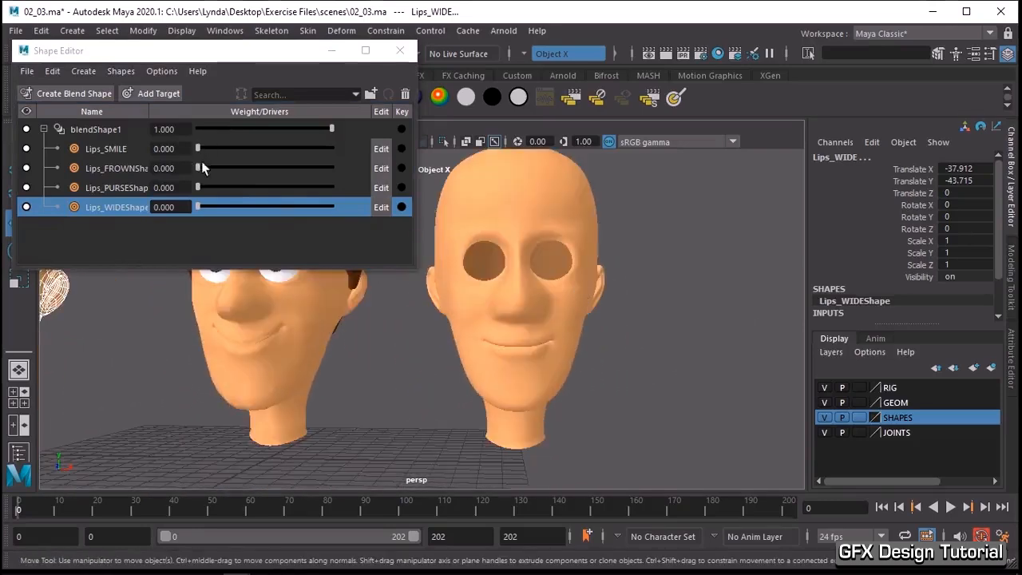
{"action": "left_click_drag", "start_coordinate": [198, 166], "coordinate": [353, 221]}
{"action": "left_click_drag", "start_coordinate": [198, 149], "coordinate": [305, 159]}
{"action": "left_click", "coordinate": [298, 207]}
{"action": "left_click_drag", "start_coordinate": [297, 208], "coordinate": [229, 209]}
{"action": "left_click_drag", "start_coordinate": [306, 149], "coordinate": [257, 154]}
Step: Switch the Lips_SMILE head to vertex editing and try nudging a symmetrical pair of vertices beside the mouth corners
{"action": "left_click", "coordinate": [281, 335]}
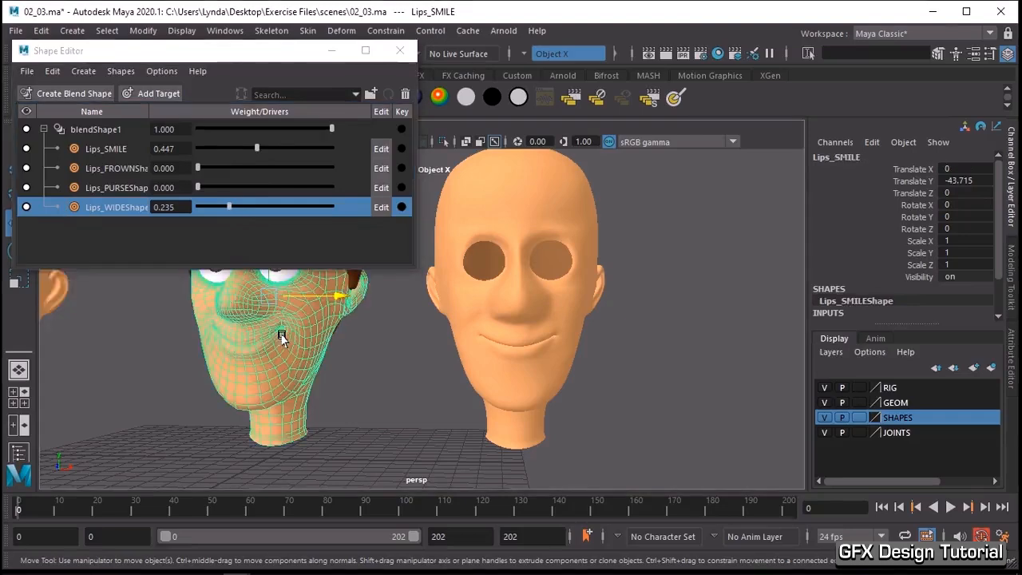
{"action": "right_click_drag", "start_coordinate": [281, 335], "coordinate": [396, 349], "text": "alt"}
{"action": "middle_click_drag", "start_coordinate": [299, 336], "coordinate": [369, 330], "text": "alt"}
{"action": "right_click_drag", "start_coordinate": [424, 331], "coordinate": [399, 331], "text": "alt"}
{"action": "middle_click_drag", "start_coordinate": [370, 291], "coordinate": [370, 320], "text": "alt"}
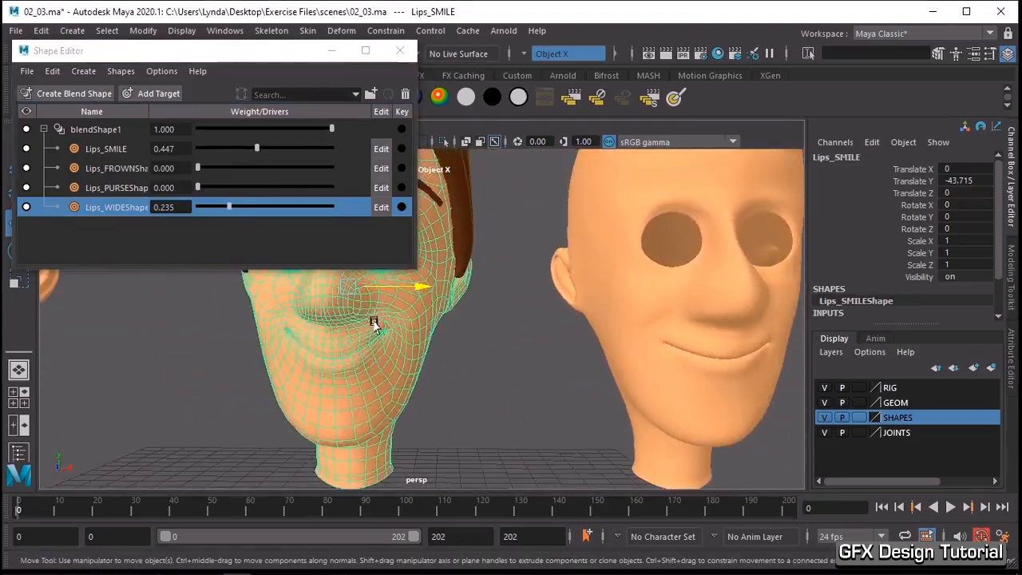
{"action": "right_click_drag", "start_coordinate": [375, 322], "coordinate": [305, 148]}
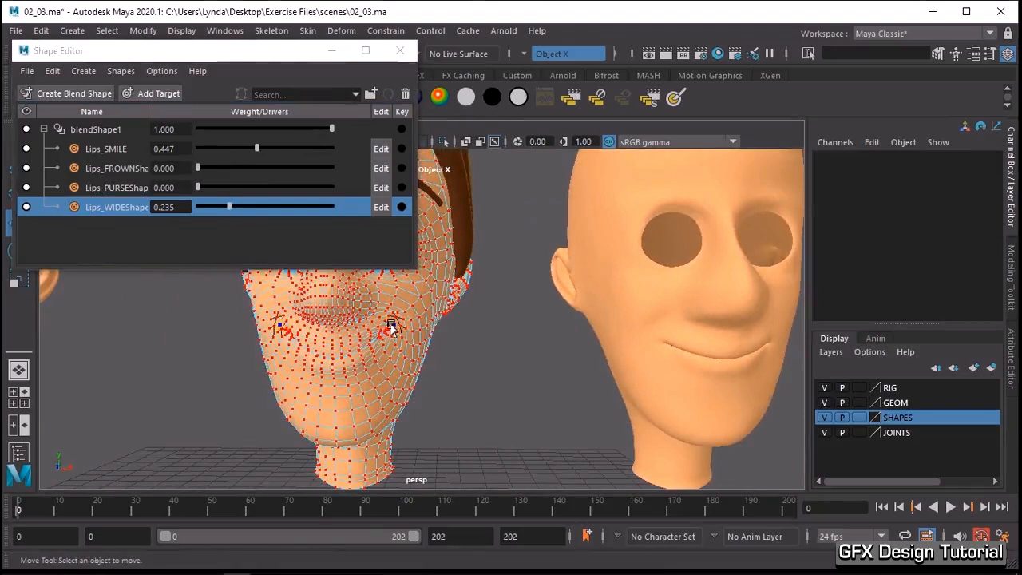
{"action": "left_click", "coordinate": [391, 325]}
{"action": "mouse_move", "coordinate": [438, 273]}
{"action": "left_mouse_down"}
{"action": "mouse_move", "coordinate": [441, 257]}
{"action": "mouse_move", "coordinate": [428, 272]}
{"action": "left_mouse_up"}
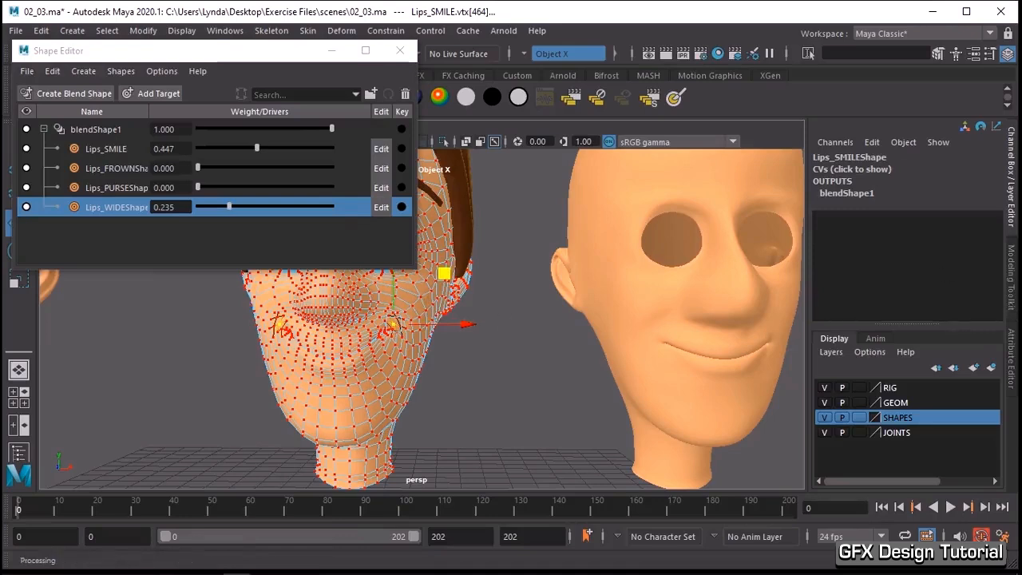
Step: Set the soft selection falloff radius to 1.00 and try pulling the vertices beside the mouth corners, then clear the selection
{"action": "left_click", "coordinate": [1014, 281]}
{"action": "double_click", "coordinate": [957, 341]}
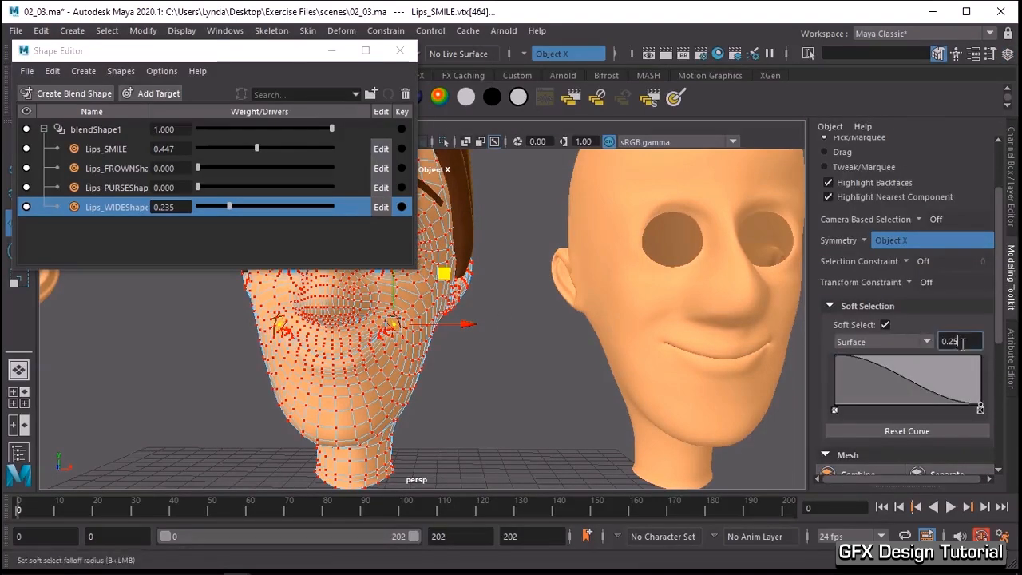
{"action": "type", "text": "1"}
{"action": "key", "text": "Return"}
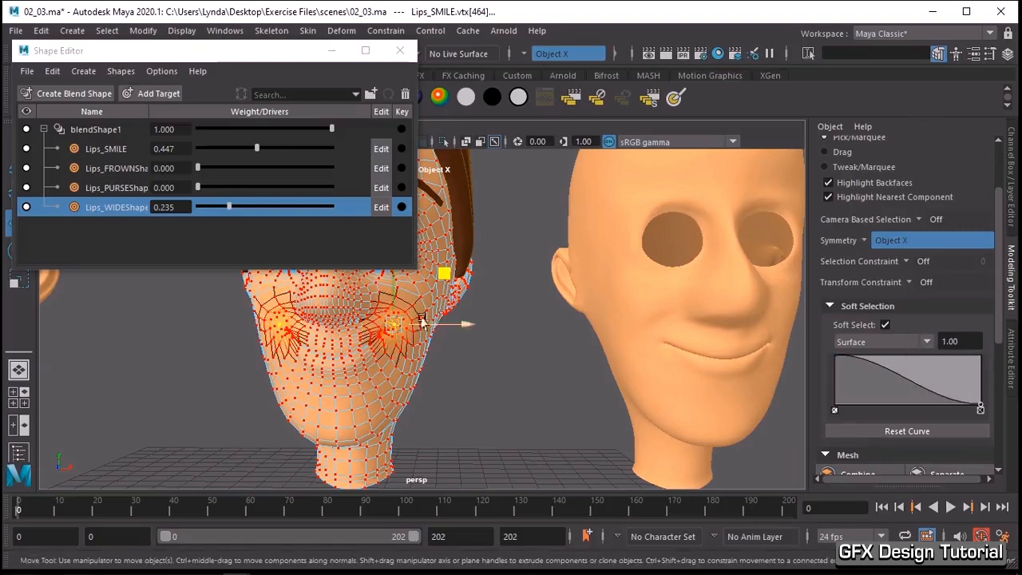
{"action": "left_click_drag", "start_coordinate": [443, 273], "coordinate": [461, 342]}
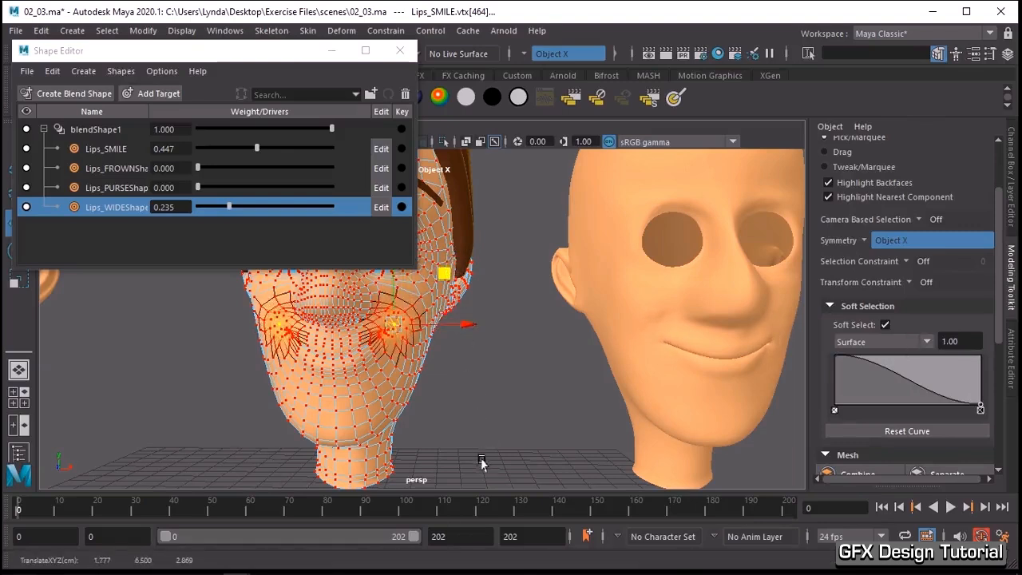
{"action": "left_click", "coordinate": [490, 434]}
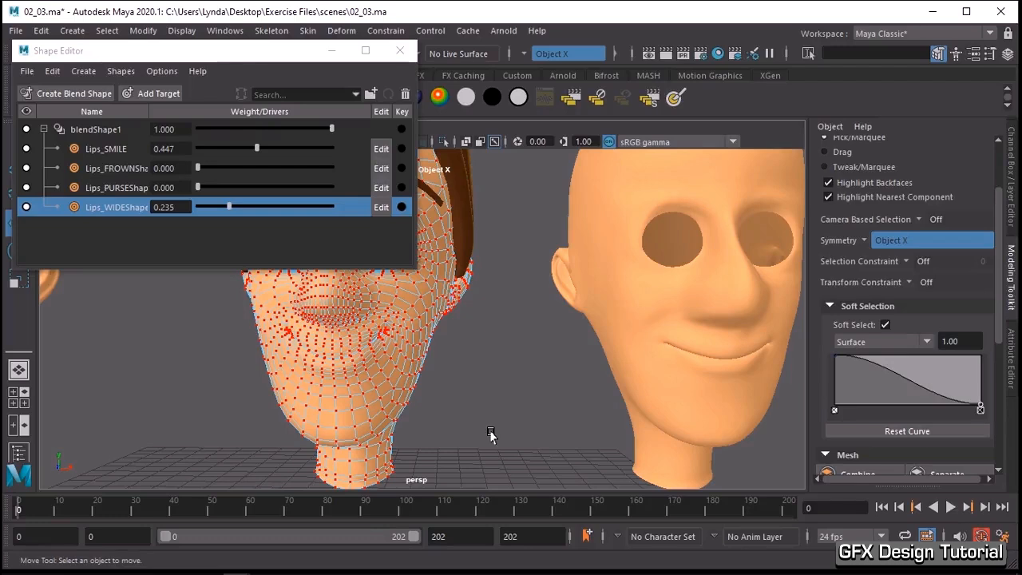
Step: Close the Shape Editor and select the neutral head in object mode
{"action": "left_click", "coordinate": [400, 51]}
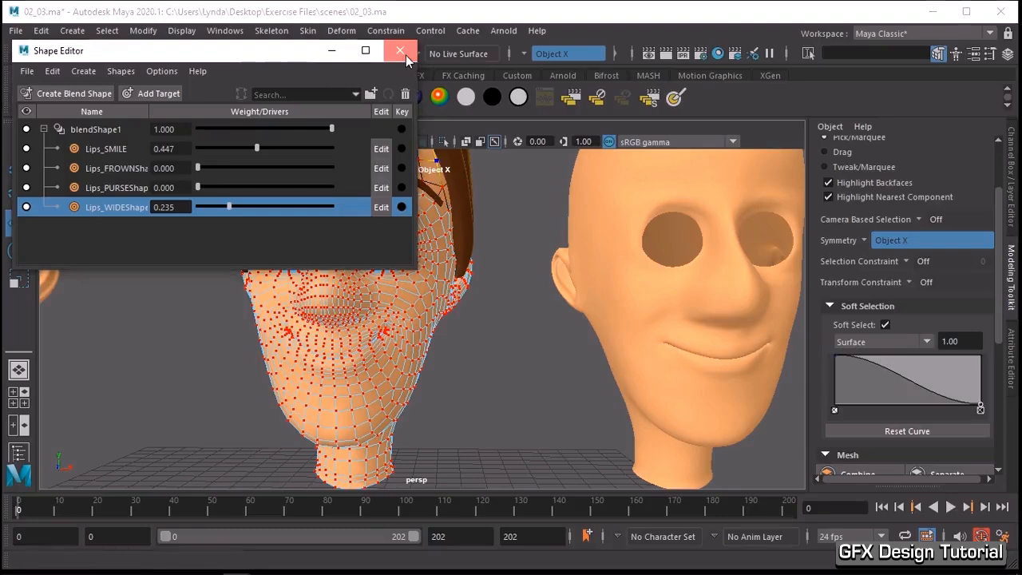
{"action": "right_click_drag", "start_coordinate": [434, 147], "coordinate": [496, 126]}
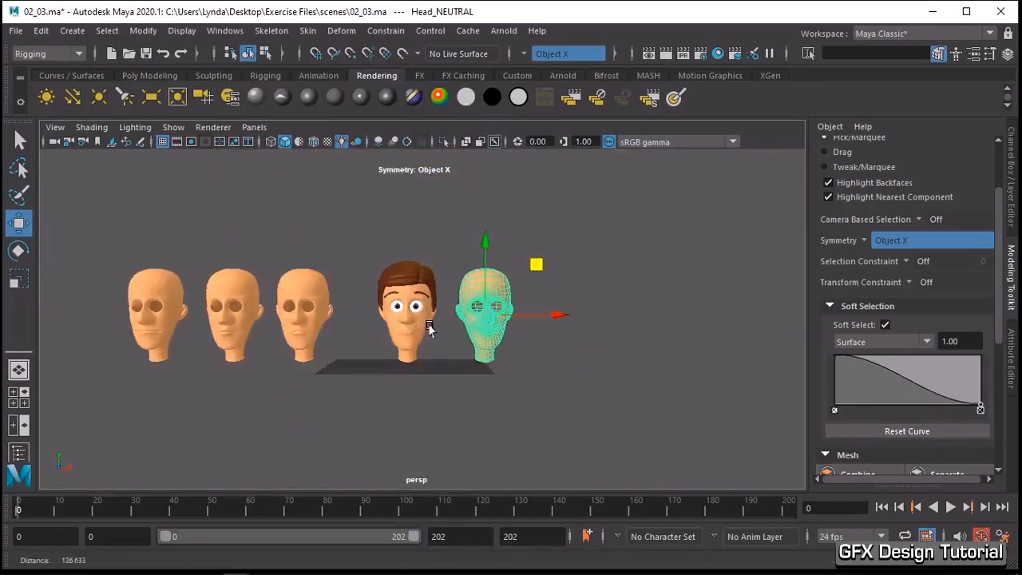
{"action": "right_click_drag", "start_coordinate": [428, 327], "coordinate": [635, 347], "text": "alt"}
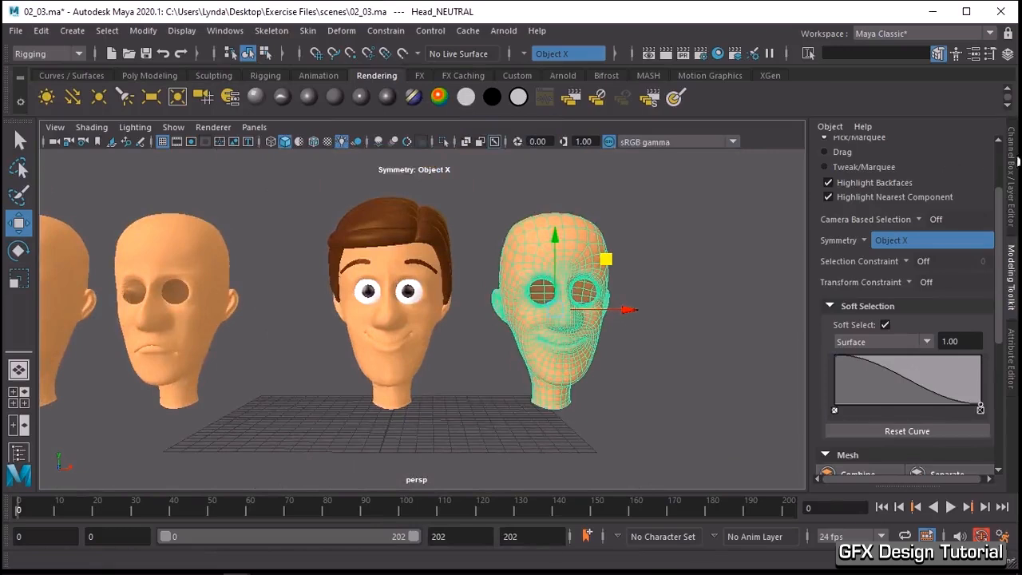
Step: Reset the Lips_SMILE weight to 0 in the Shape Editor and close the editor
{"action": "left_click", "coordinate": [224, 30]}
{"action": "mouse_move", "coordinate": [363, 128]}
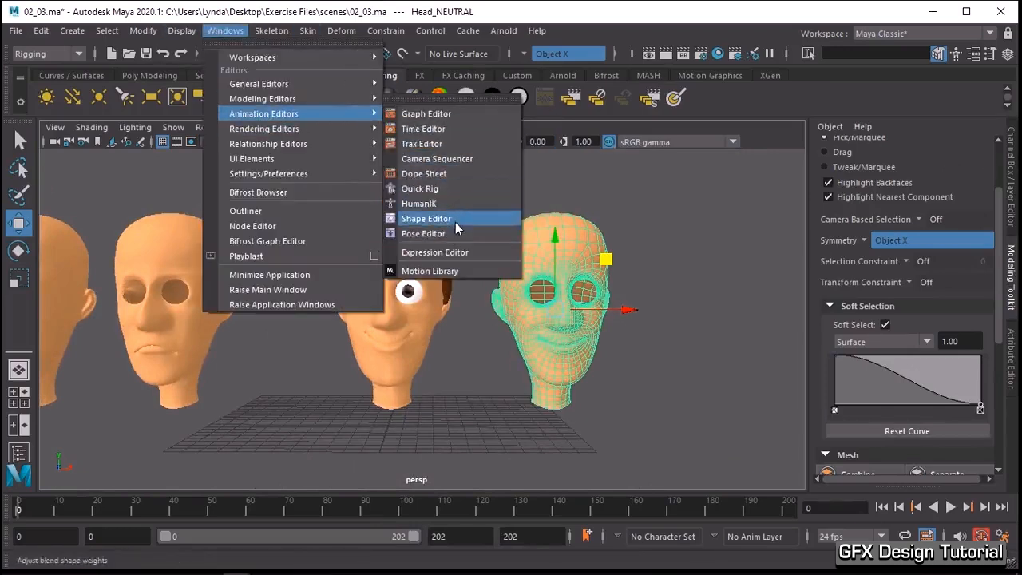
{"action": "left_click", "coordinate": [455, 222]}
{"action": "left_click_drag", "start_coordinate": [249, 151], "coordinate": [171, 182]}
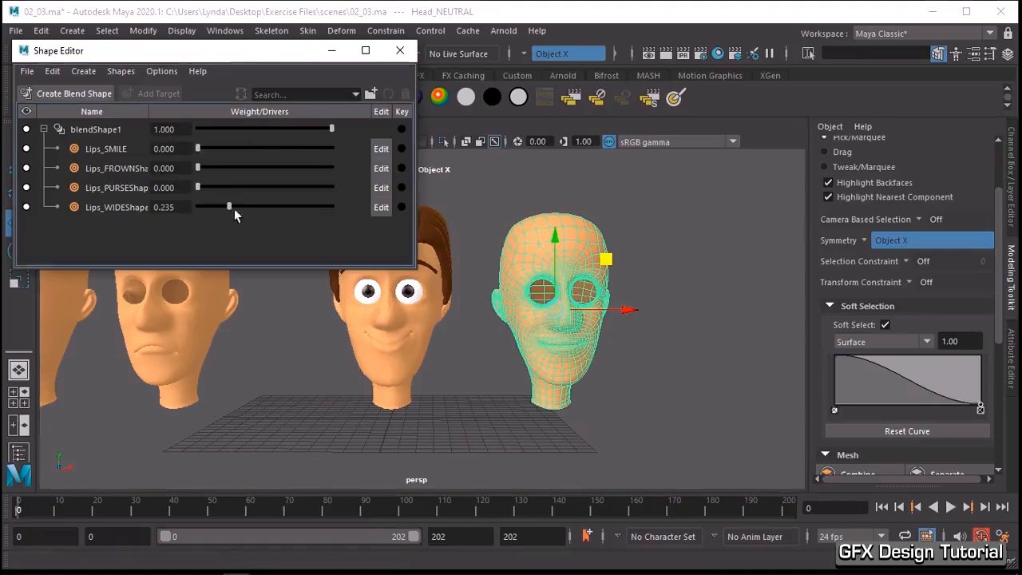
{"action": "left_click", "coordinate": [400, 50]}
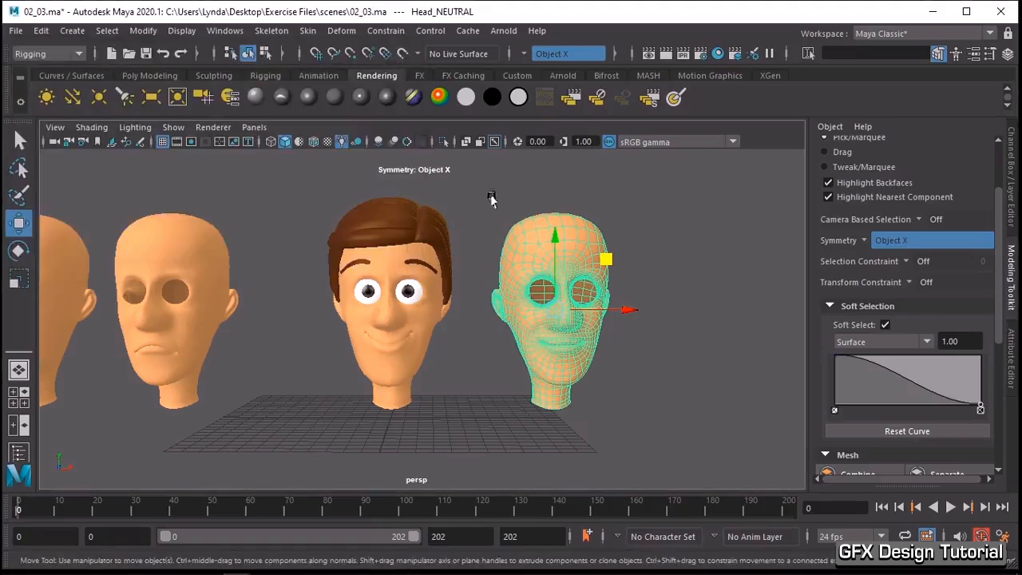
Step: Delete the neutral head's construction history and reselect the head
{"action": "left_click", "coordinate": [42, 30]}
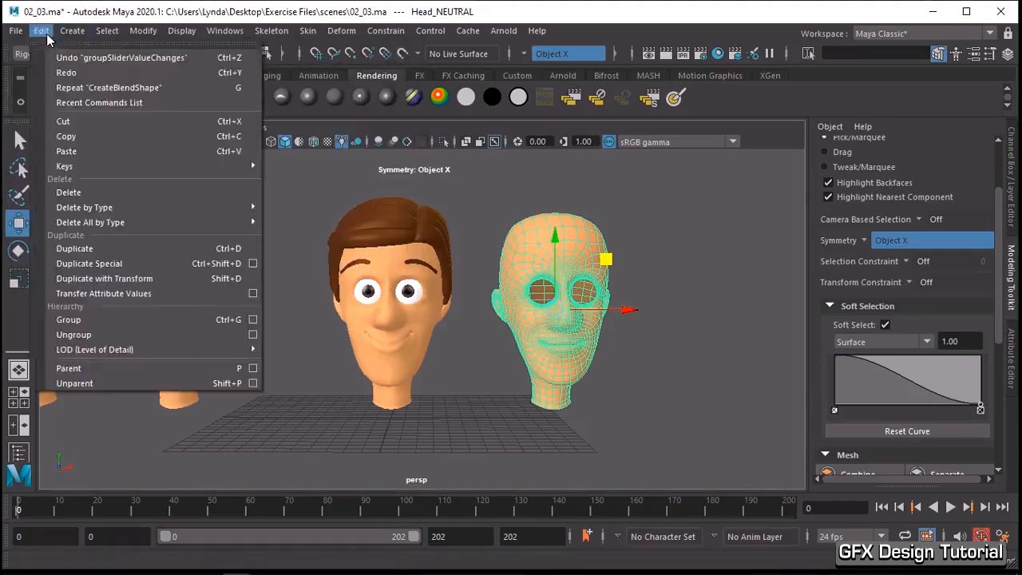
{"action": "mouse_move", "coordinate": [153, 222]}
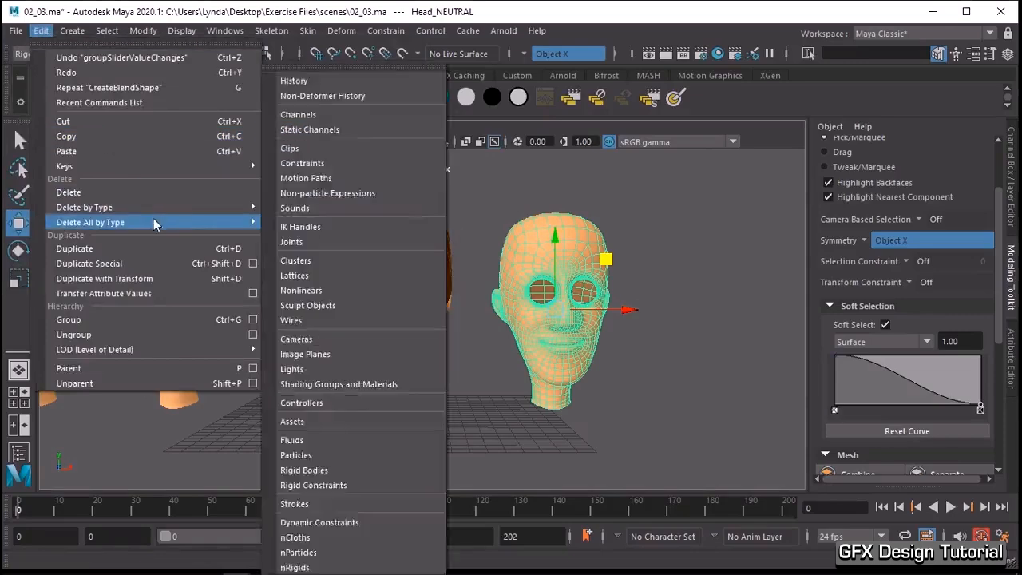
{"action": "mouse_move", "coordinate": [176, 206]}
{"action": "left_click", "coordinate": [297, 206]}
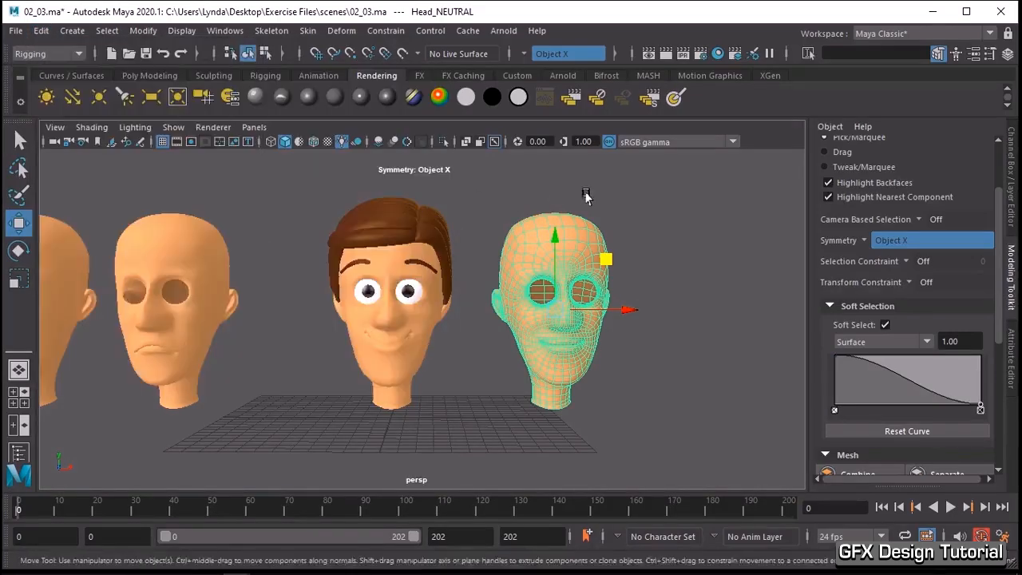
{"action": "left_click", "coordinate": [585, 195]}
{"action": "left_click", "coordinate": [574, 256]}
Step: Add the Lips_SMILE, Lips_FROWN, Lips_PURSE and Lips_WIDE heads to the SHAPES display layer and toggle the layer's visibility off and on
{"action": "left_click_drag", "start_coordinate": [573, 256], "coordinate": [582, 319], "text": "alt"}
{"action": "right_click_drag", "start_coordinate": [582, 319], "coordinate": [541, 306], "text": "alt"}
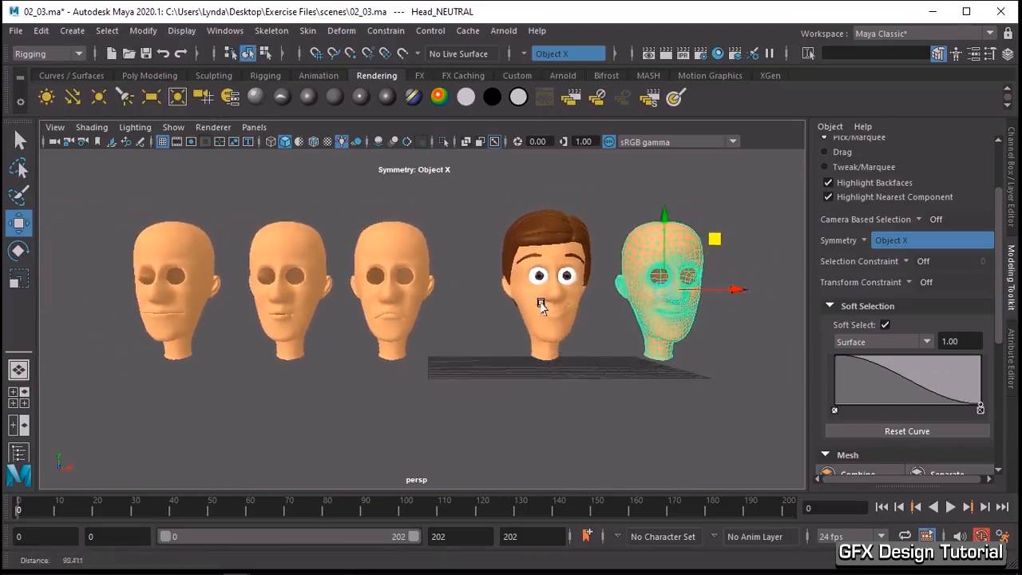
{"action": "left_click_drag", "start_coordinate": [542, 306], "coordinate": [556, 305], "text": "alt"}
{"action": "left_click", "coordinate": [549, 308]}
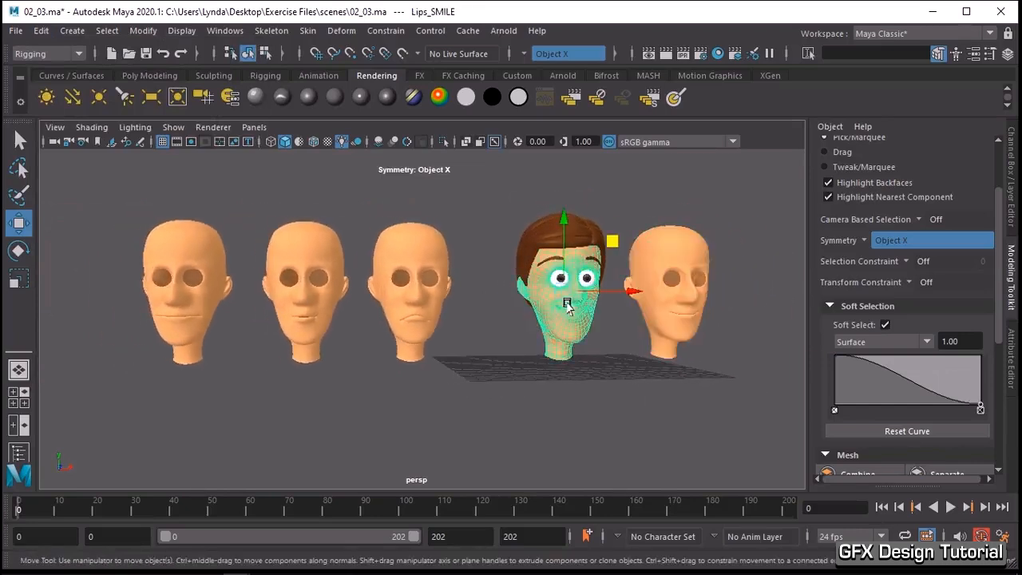
{"action": "right_click_drag", "start_coordinate": [662, 338], "coordinate": [561, 357], "text": "alt"}
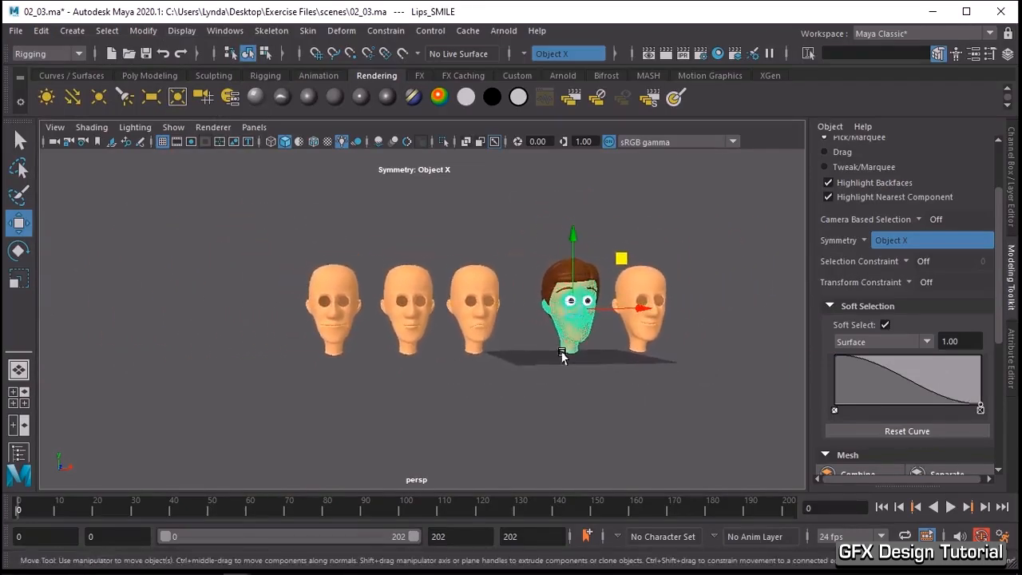
{"action": "left_click", "coordinate": [460, 280]}
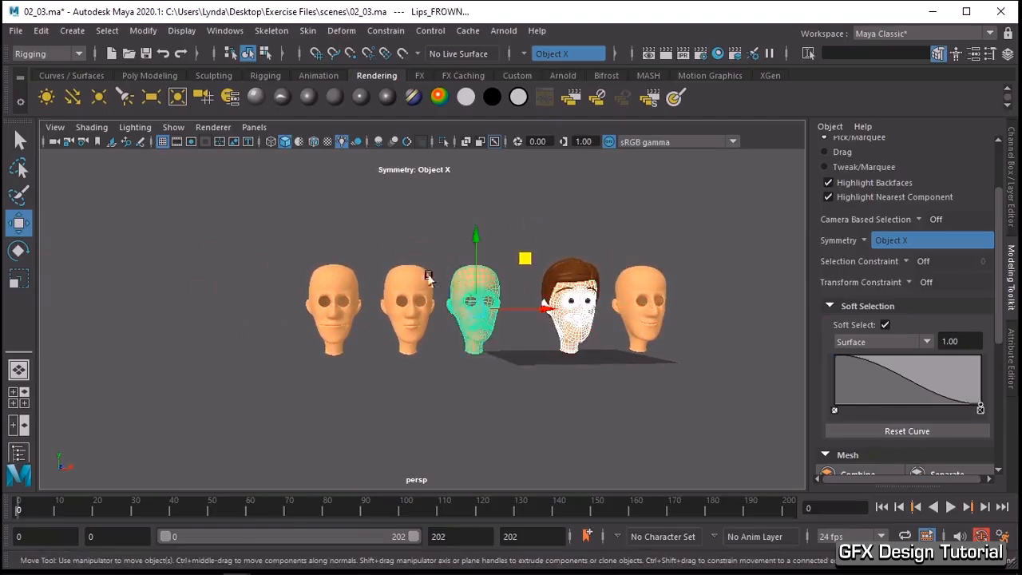
{"action": "left_click", "coordinate": [384, 276]}
{"action": "left_click", "coordinate": [317, 284]}
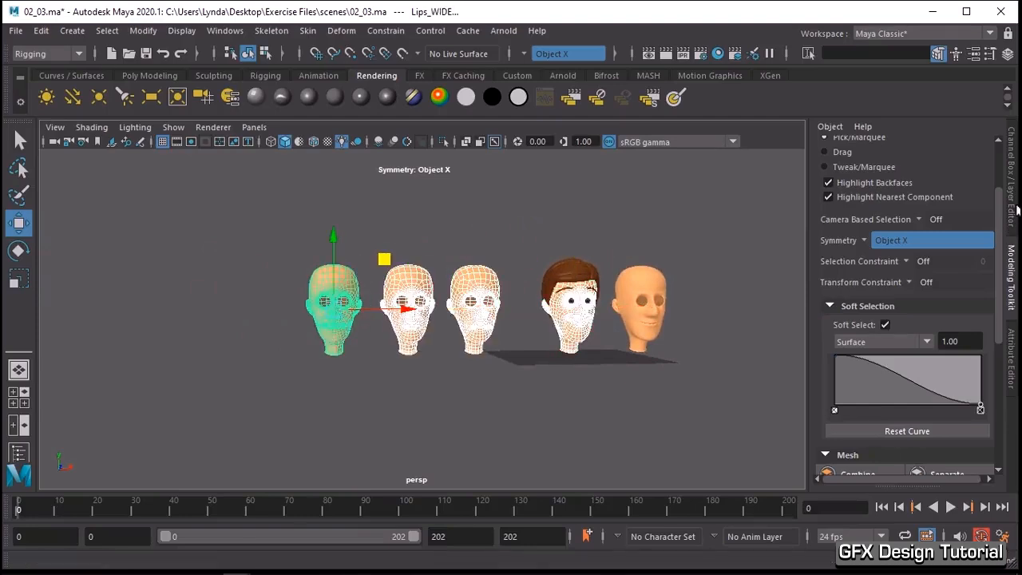
{"action": "left_click", "coordinate": [1014, 209]}
{"action": "right_click", "coordinate": [900, 413]}
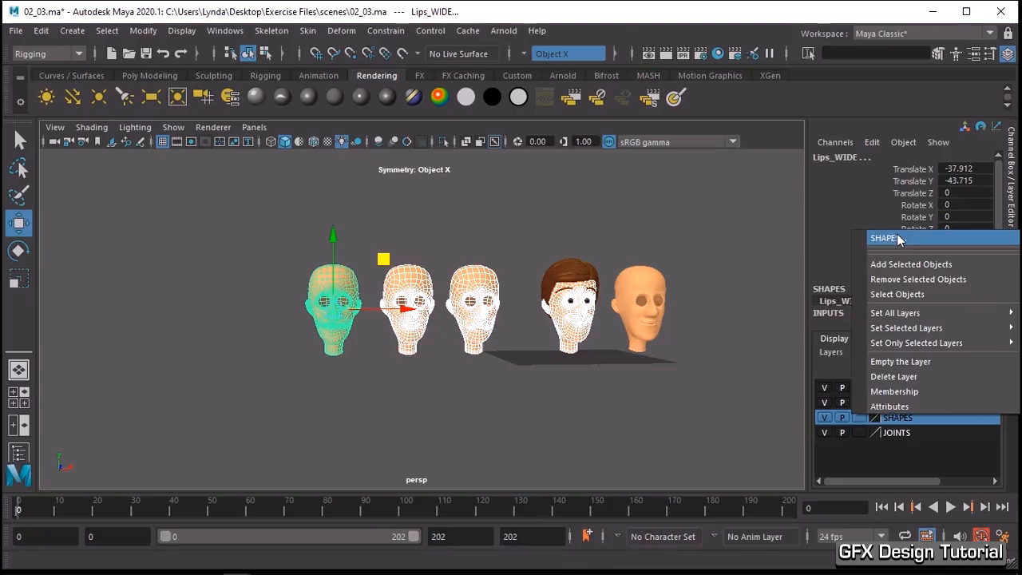
{"action": "left_click", "coordinate": [896, 271]}
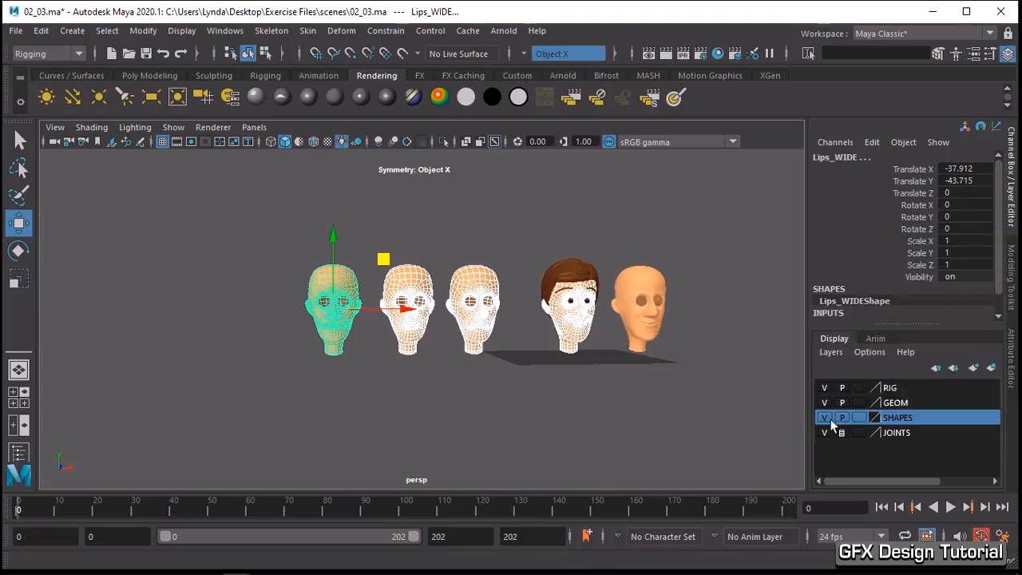
{"action": "left_click", "coordinate": [824, 417]}
{"action": "left_click", "coordinate": [824, 418]}
Step: Group Lips_WIDE, Lips_PURSE, Lips_FROWN and Lips_SMILE in the Outliner and rename the group SHAPES_Grp
{"action": "left_click", "coordinate": [225, 30]}
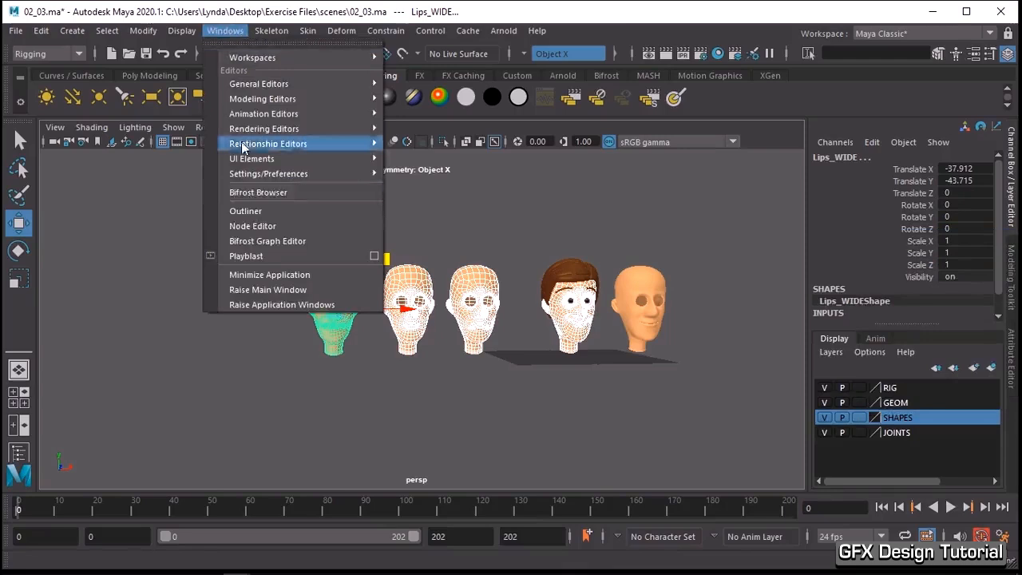
{"action": "left_click", "coordinate": [246, 210]}
{"action": "left_click", "coordinate": [71, 229]}
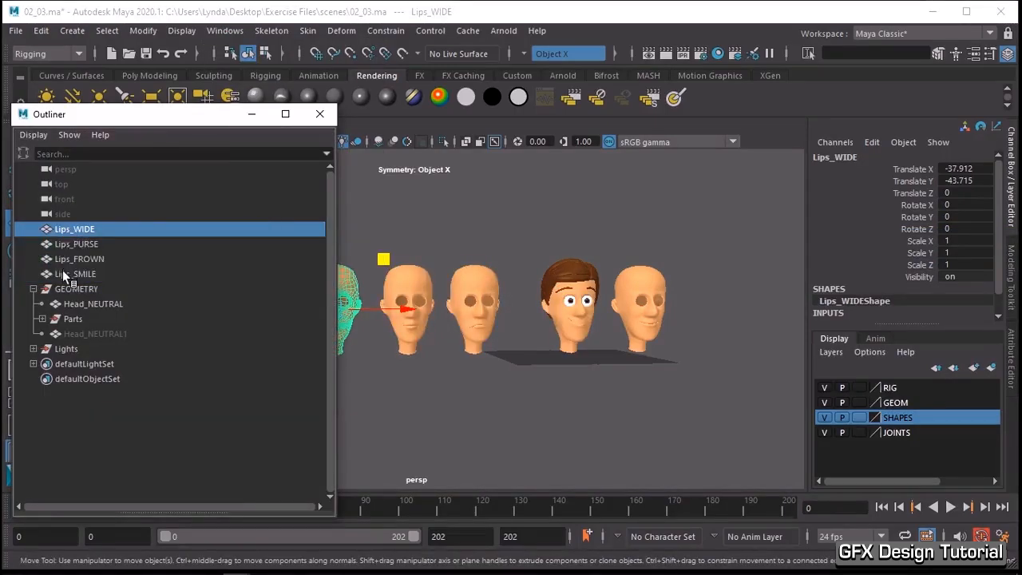
{"action": "left_click", "coordinate": [63, 273], "text": "shift"}
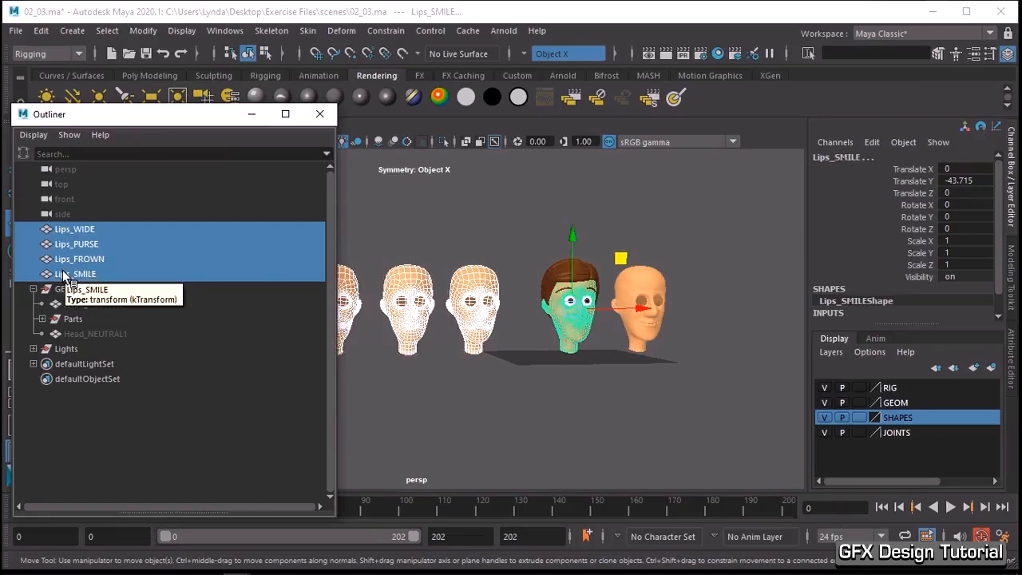
{"action": "key", "text": "ctrl+g"}
{"action": "double_click", "coordinate": [66, 304]}
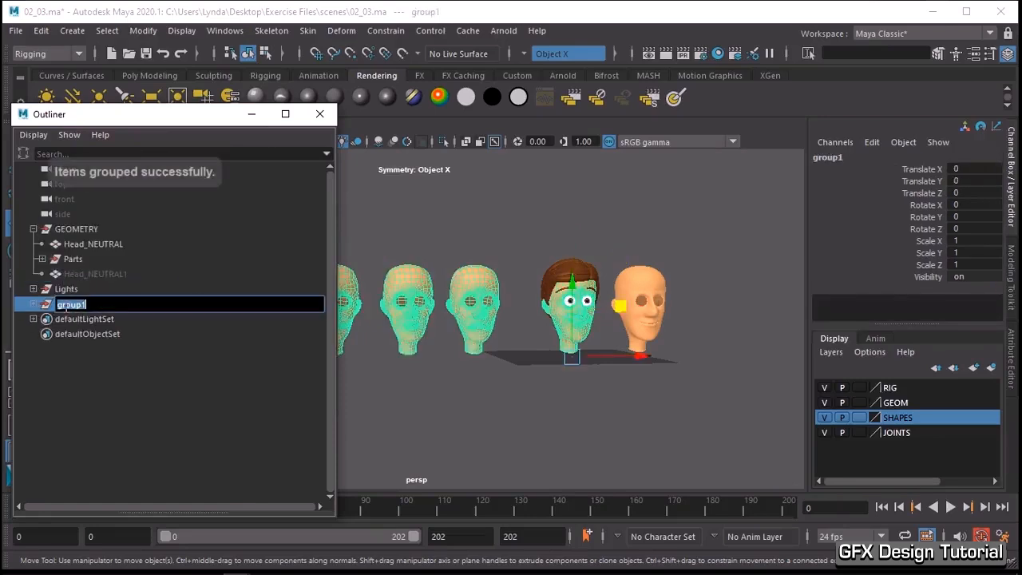
{"action": "type", "text": "SFA"}
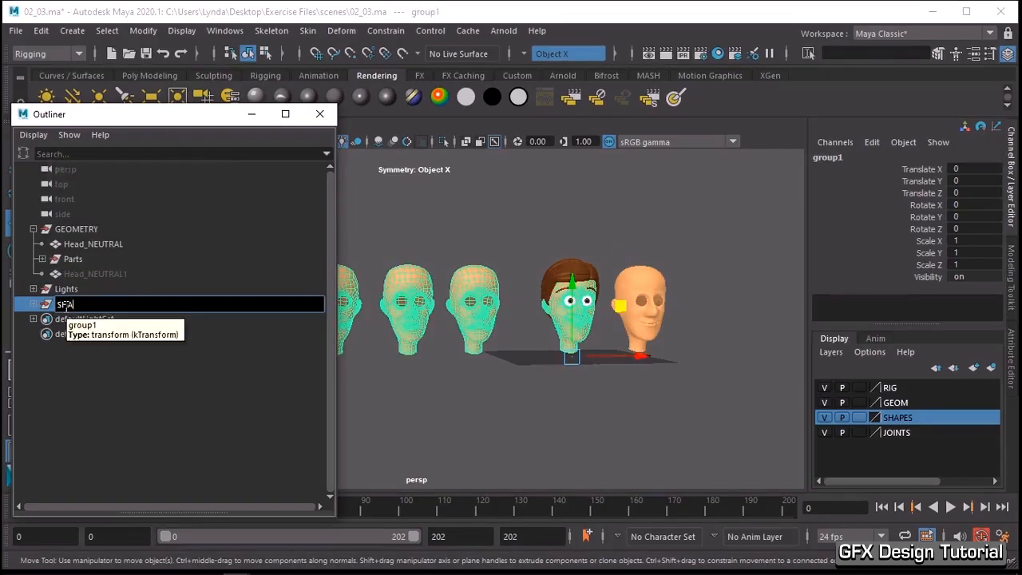
{"action": "type", "text": "PES_Grp"}
{"action": "key", "text": "Return"}
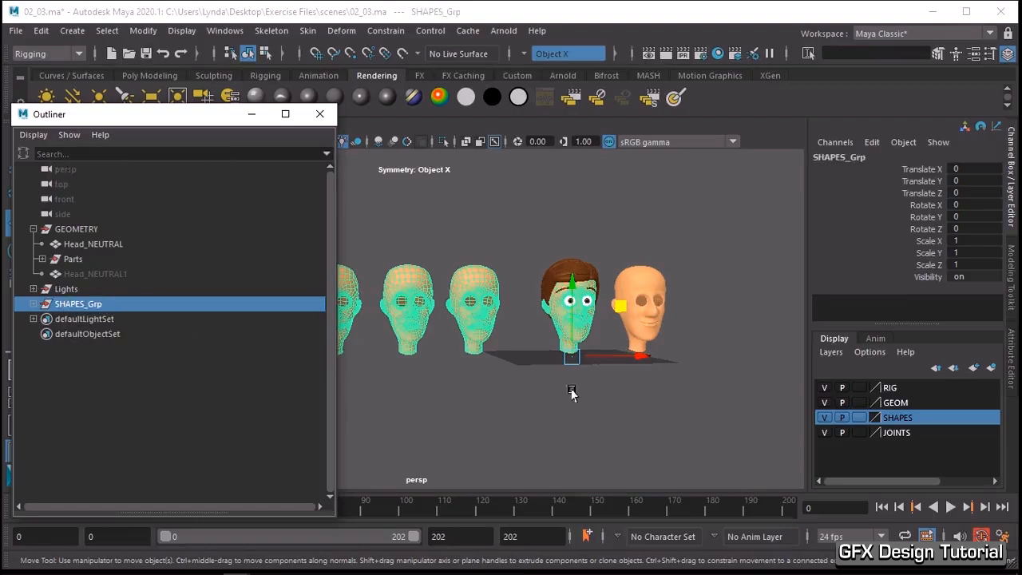
Step: Move the Lips_SMILE head along X to about -48.7, placing it beyond the Lips_WIDE head at the end of the row
{"action": "left_click_drag", "start_coordinate": [586, 383], "coordinate": [639, 376], "text": "alt"}
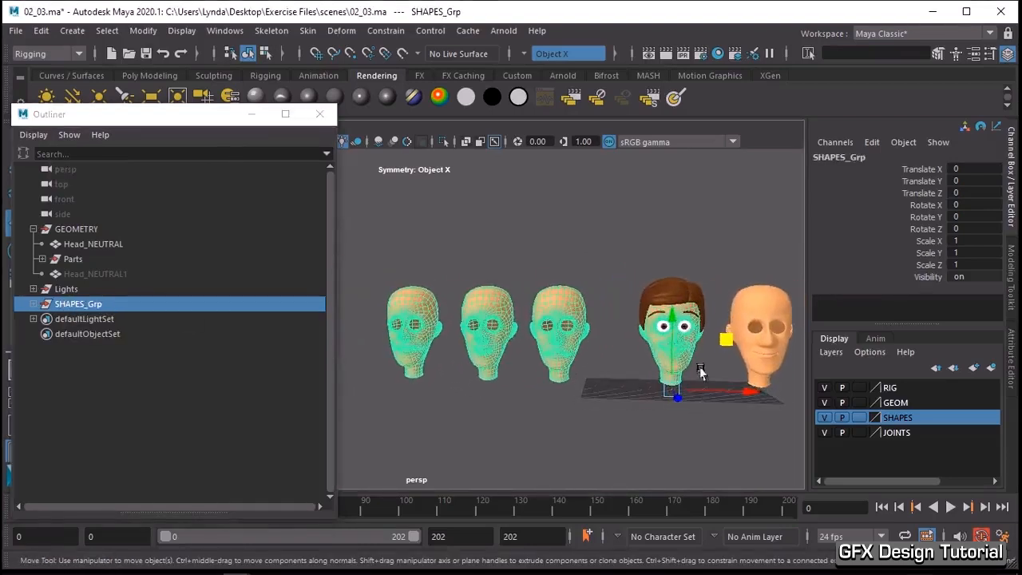
{"action": "left_click", "coordinate": [685, 364]}
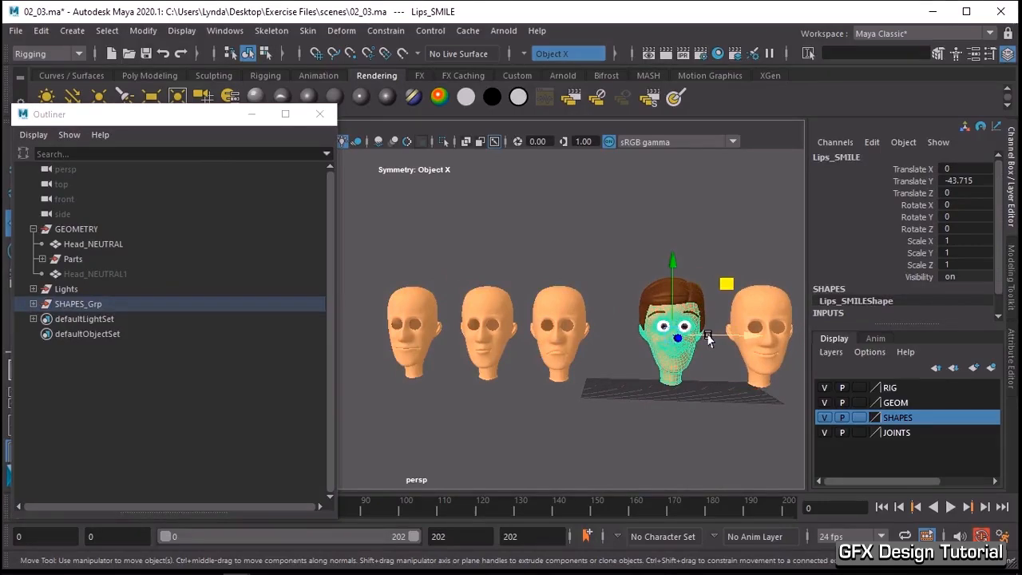
{"action": "left_click_drag", "start_coordinate": [707, 338], "coordinate": [377, 313]}
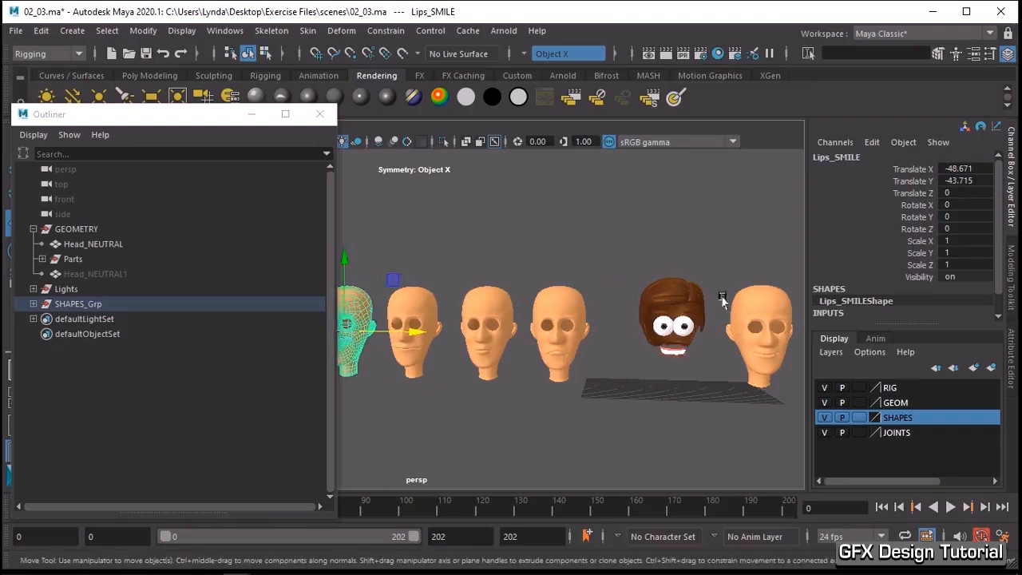
Step: Set the Head_NEUTRAL mesh's Translate X to 0 so it sits under the hair and eyes, and clear the selection
{"action": "left_click", "coordinate": [743, 307]}
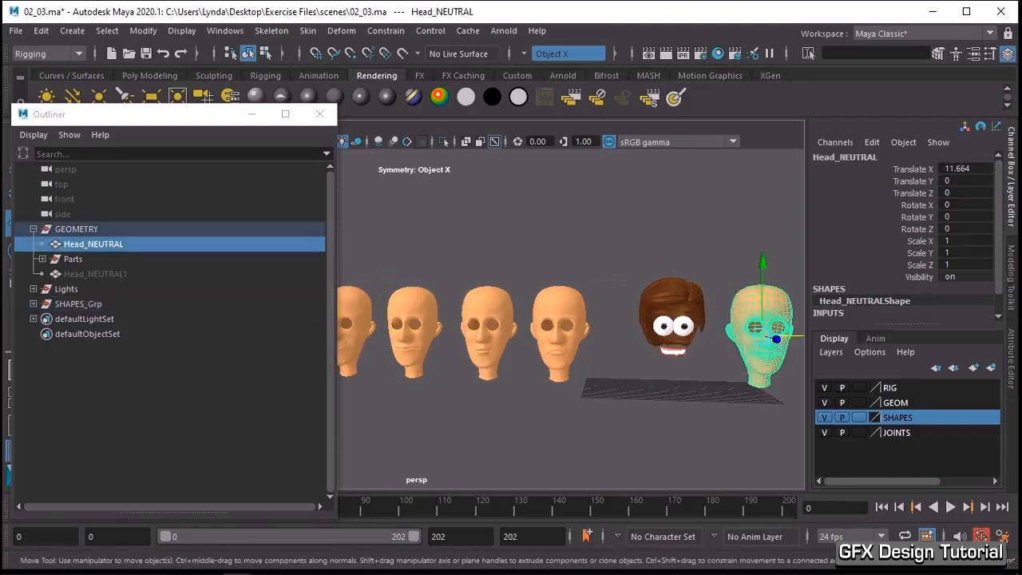
{"action": "double_click", "coordinate": [968, 169]}
{"action": "type", "text": "0"}
{"action": "key", "text": "Return"}
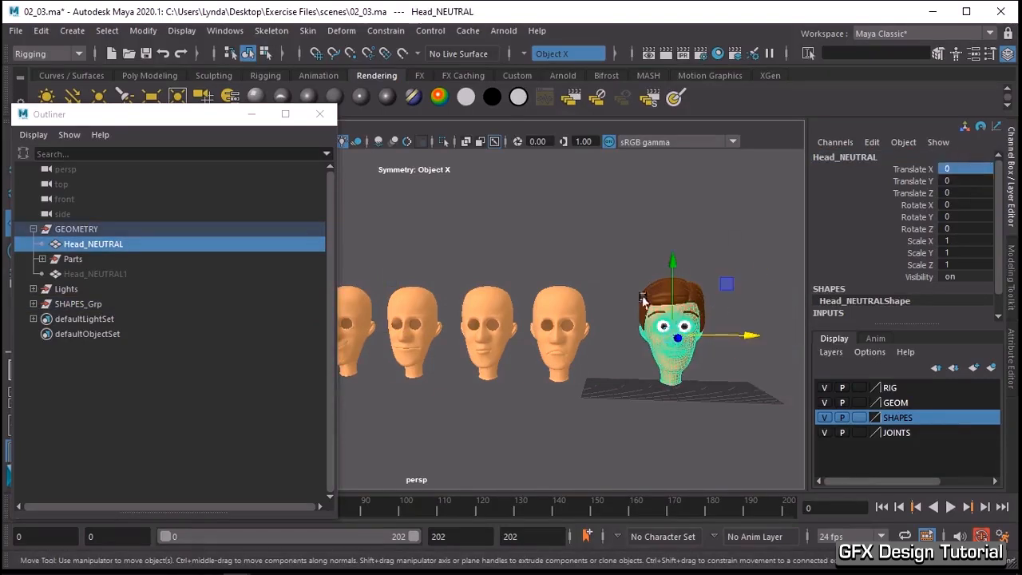
{"action": "left_click", "coordinate": [621, 397]}
{"action": "left_click_drag", "start_coordinate": [621, 397], "coordinate": [650, 417], "text": "alt"}
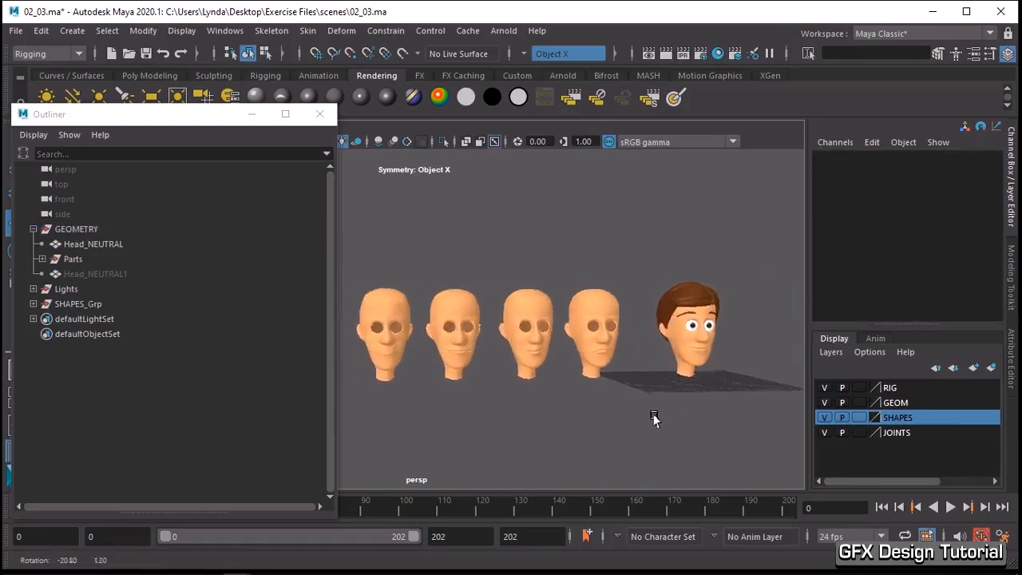